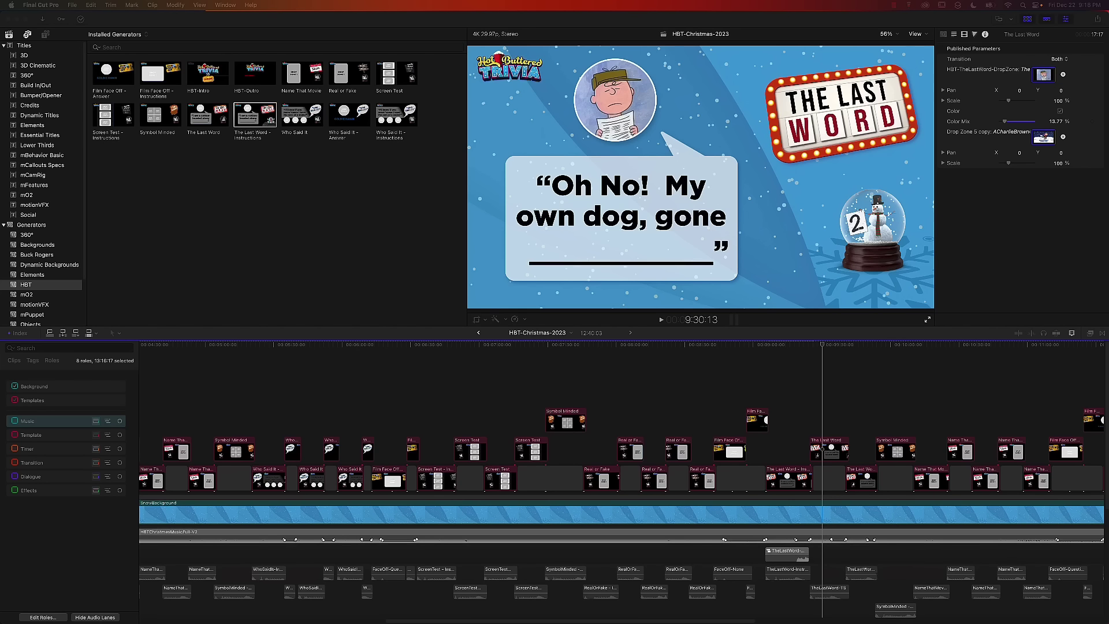
Disable the SnowBackground clip to hide it, then re-enable it
{"action": "left_click", "coordinate": [537, 521]}
{"action": "left_click", "coordinate": [544, 518]}
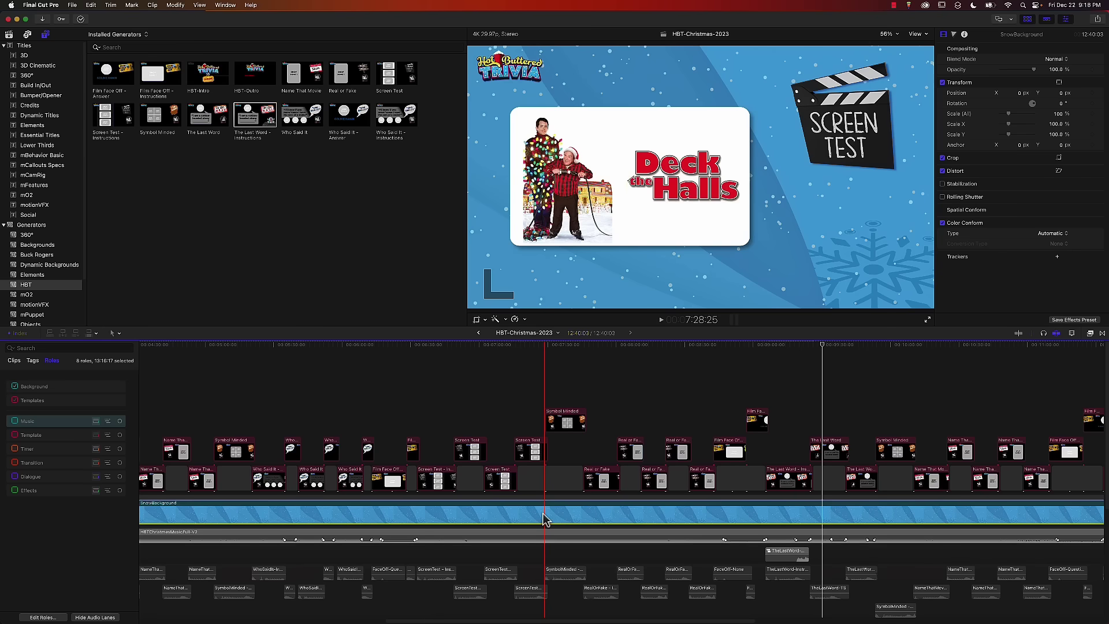
{"action": "key", "text": "v"}
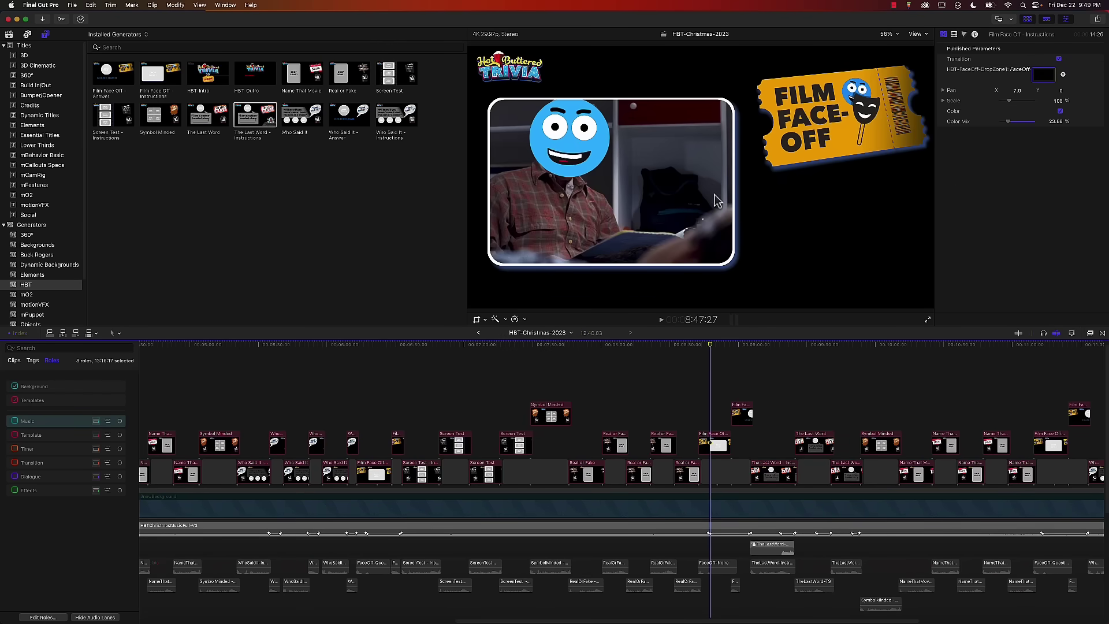
{"action": "left_click", "coordinate": [713, 511]}
{"action": "key", "text": "v"}
{"action": "key", "text": "v"}
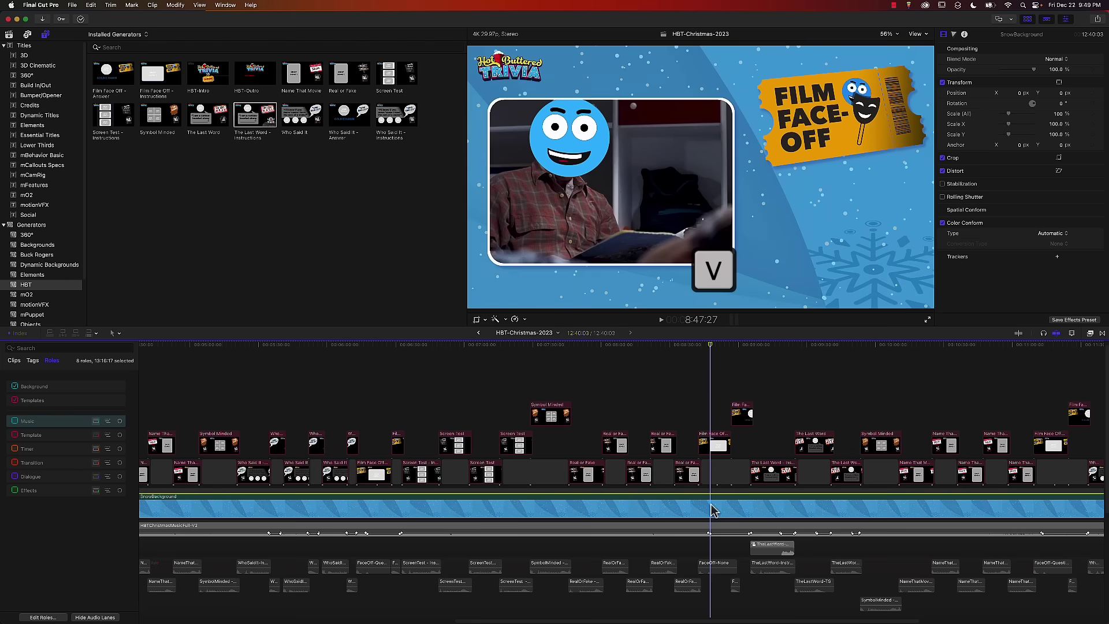
Zoom in, play forward through Film Face Off, and select The Last Word clip
{"action": "scroll", "coordinate": [725, 477], "scroll_direction": "up", "scroll_amount": 5}
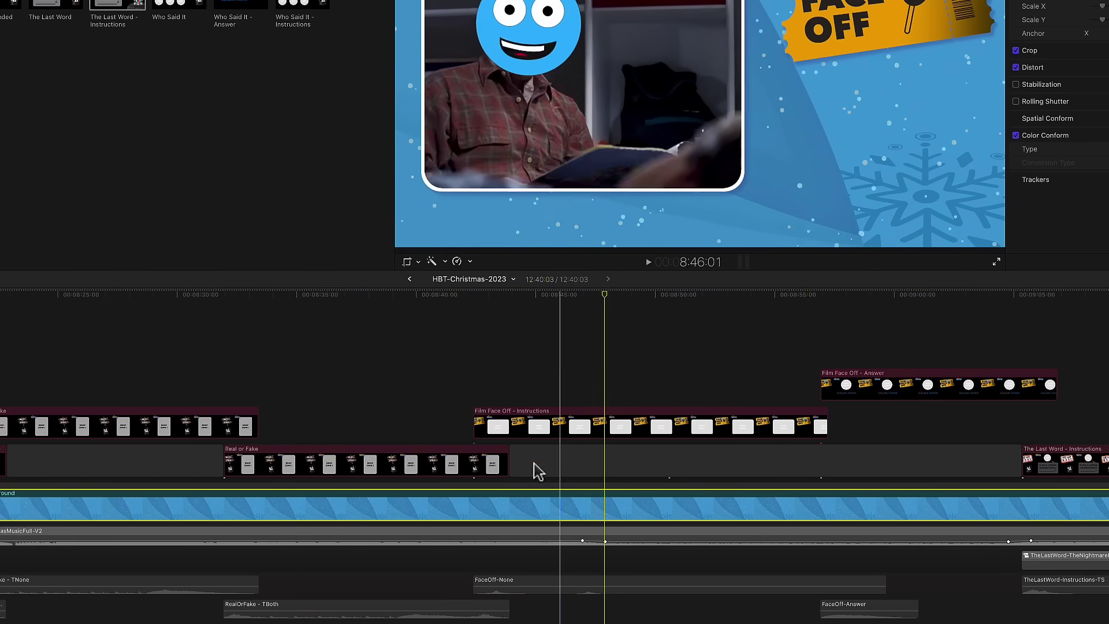
{"action": "key", "text": "l"}
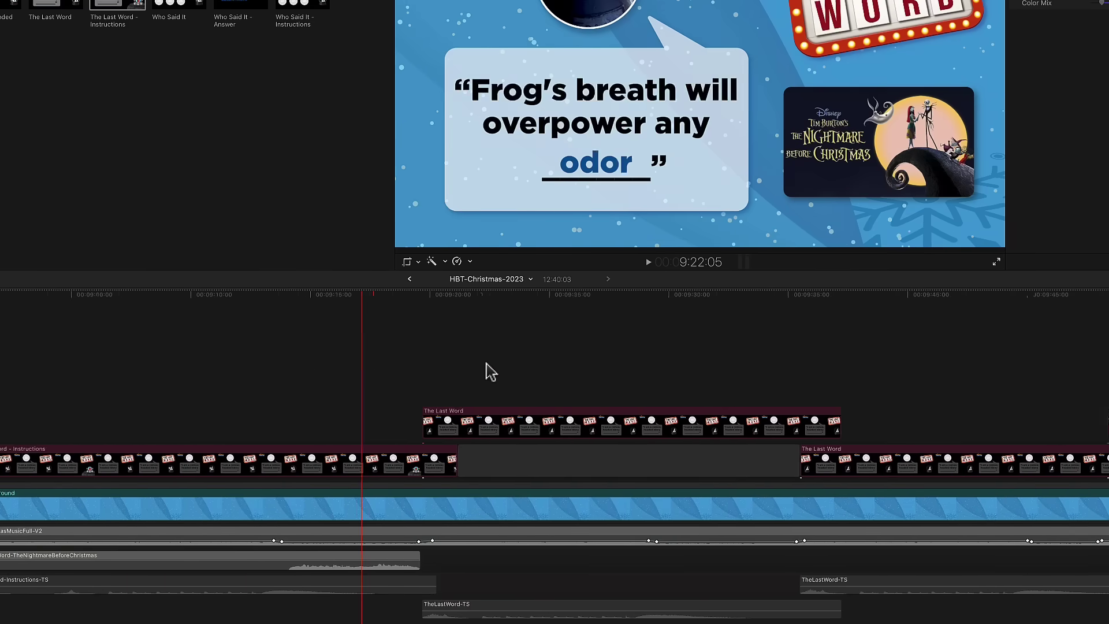
{"action": "left_click", "coordinate": [480, 427]}
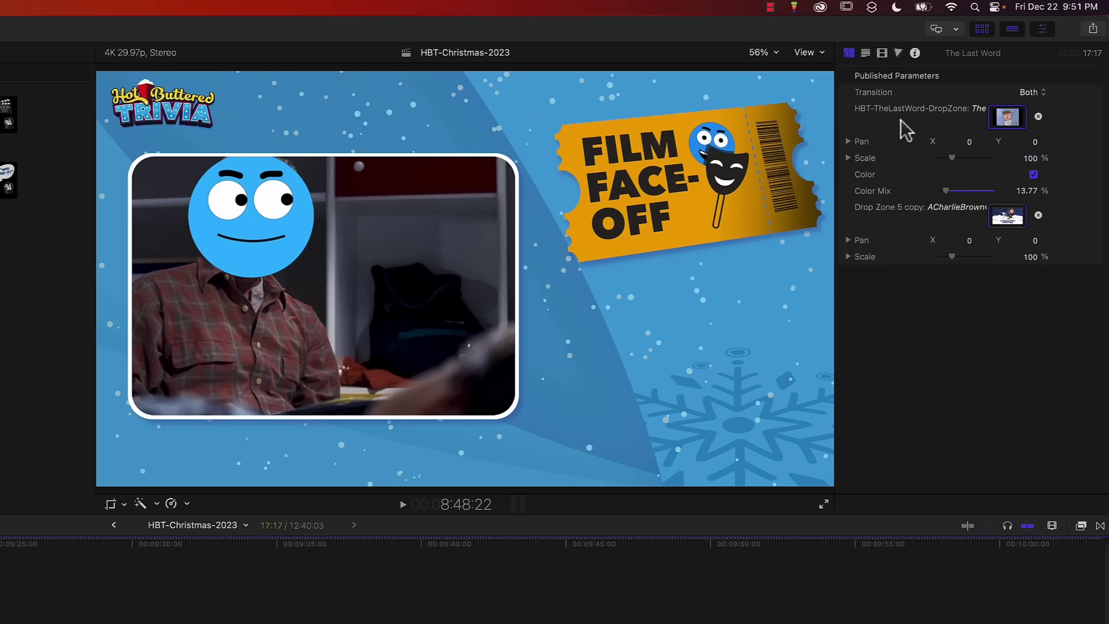
Set The Last Word's Transition to None, preview it, then select the Instructions clip
{"action": "left_click", "coordinate": [1031, 92]}
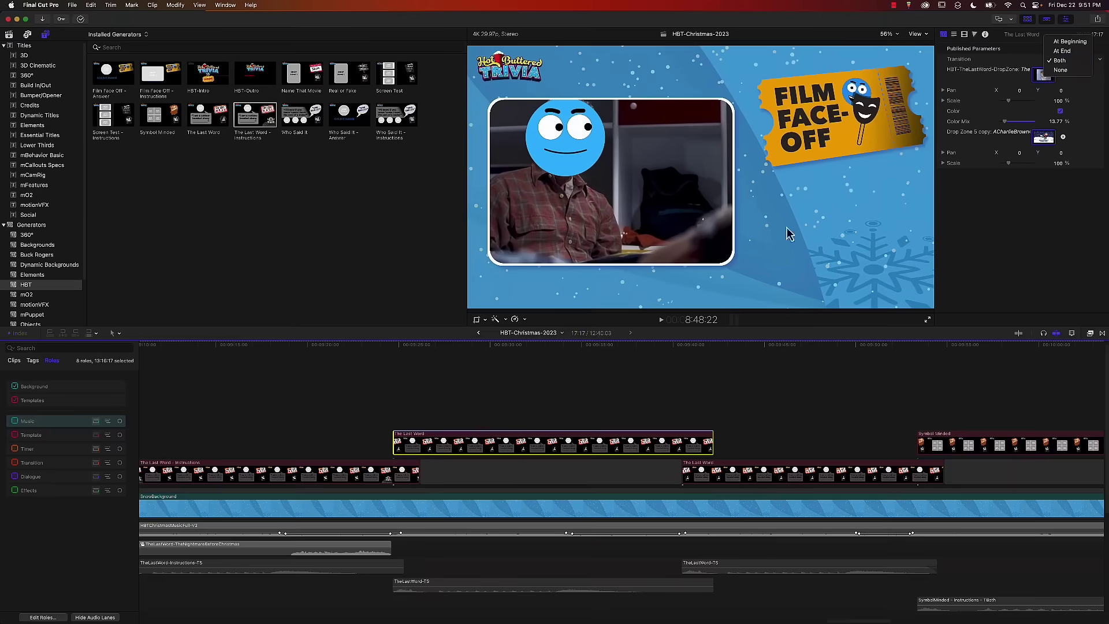
{"action": "left_click", "coordinate": [394, 346]}
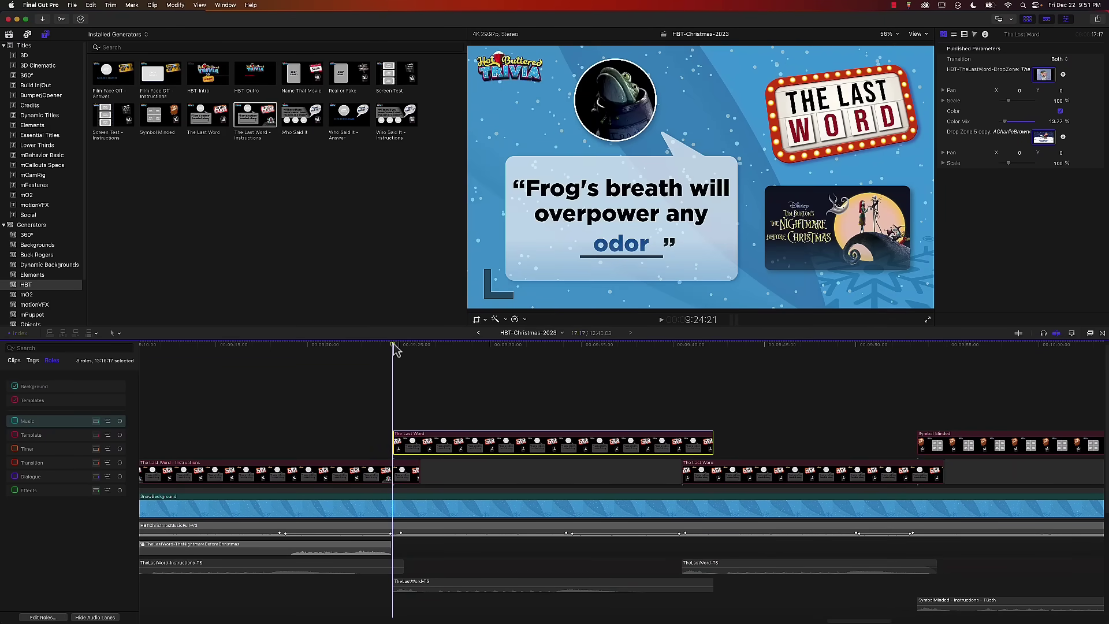
{"action": "key", "text": "space"}
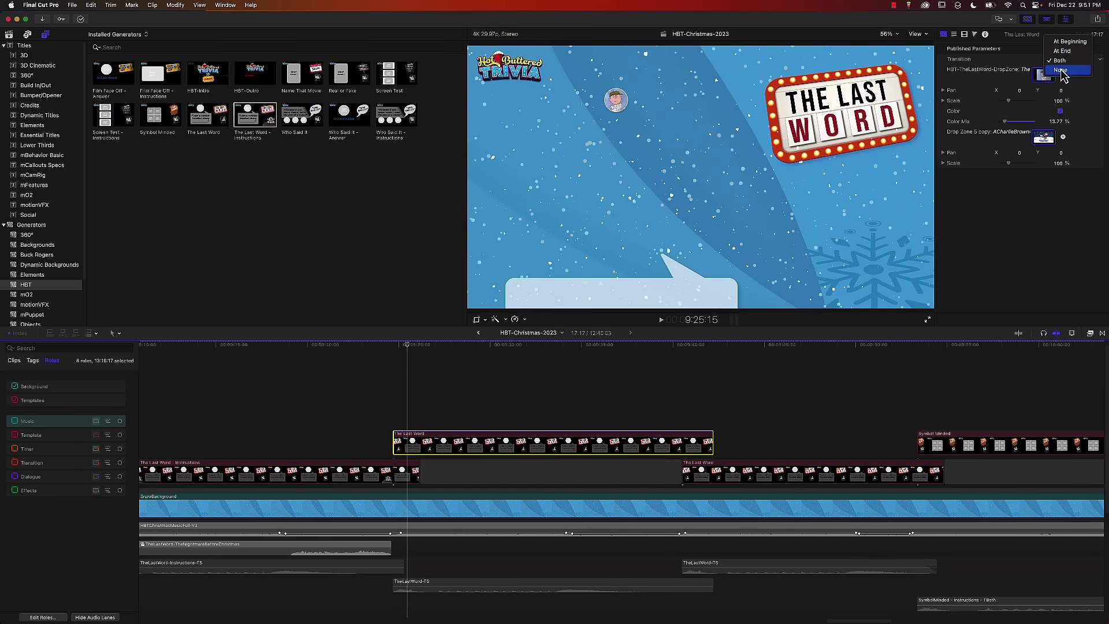
{"action": "left_click", "coordinate": [394, 347]}
{"action": "key", "text": "space"}
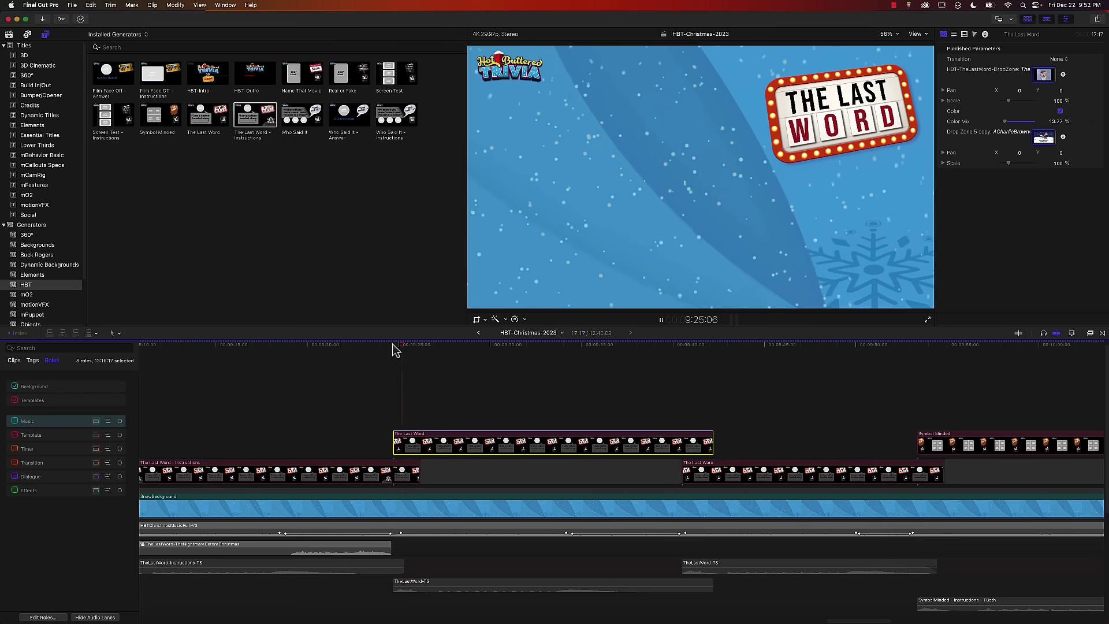
{"action": "key", "text": "space"}
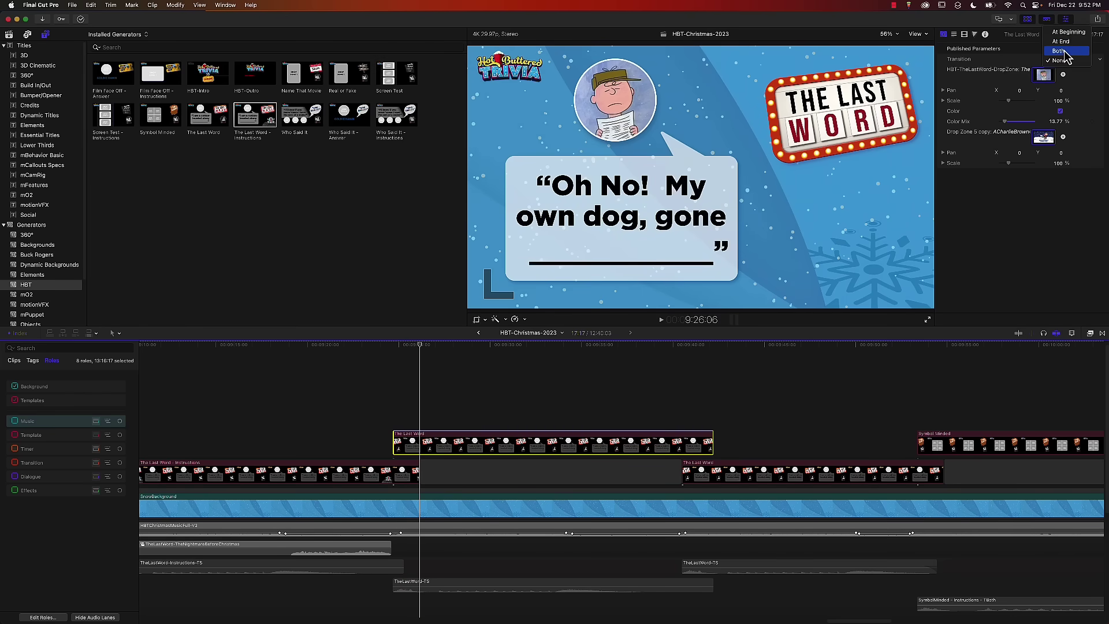
{"action": "left_click", "coordinate": [400, 467]}
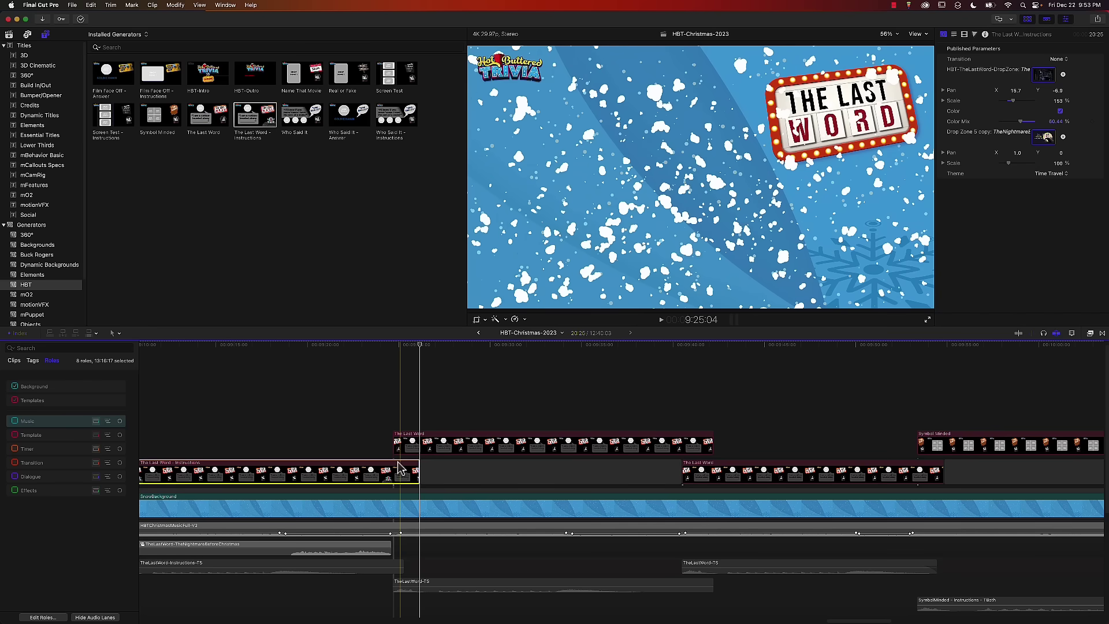
Add the Real or Fake generator at the end of the timeline
{"action": "key", "text": "super+minus"}
{"action": "key", "text": "super+minus"}
{"action": "key", "text": "super+minus"}
{"action": "key", "text": "super+minus"}
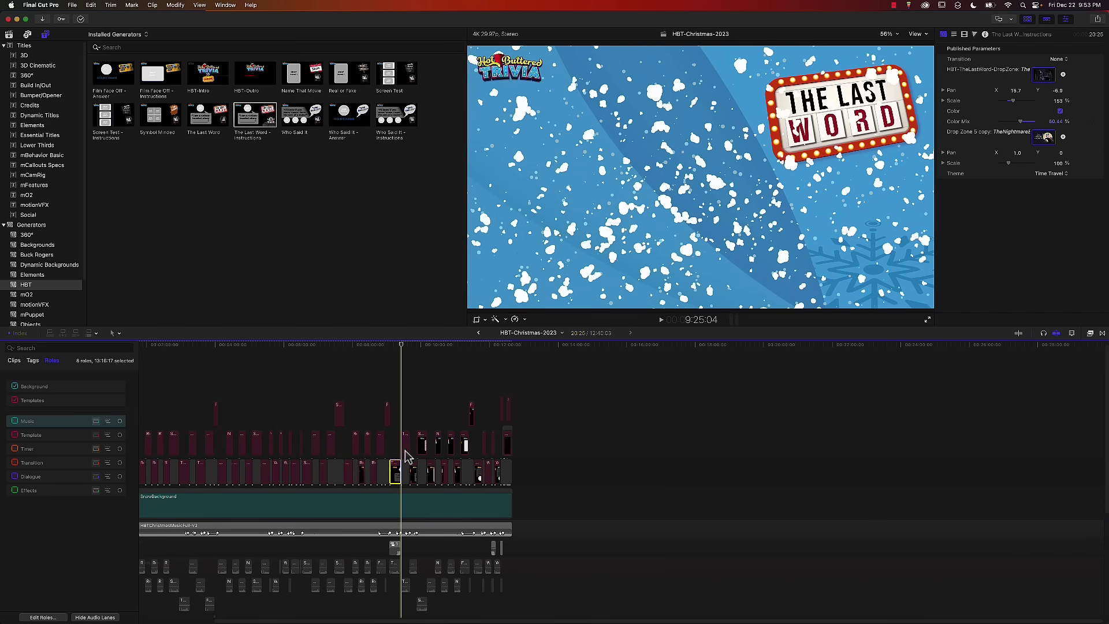
{"action": "left_click", "coordinate": [515, 349]}
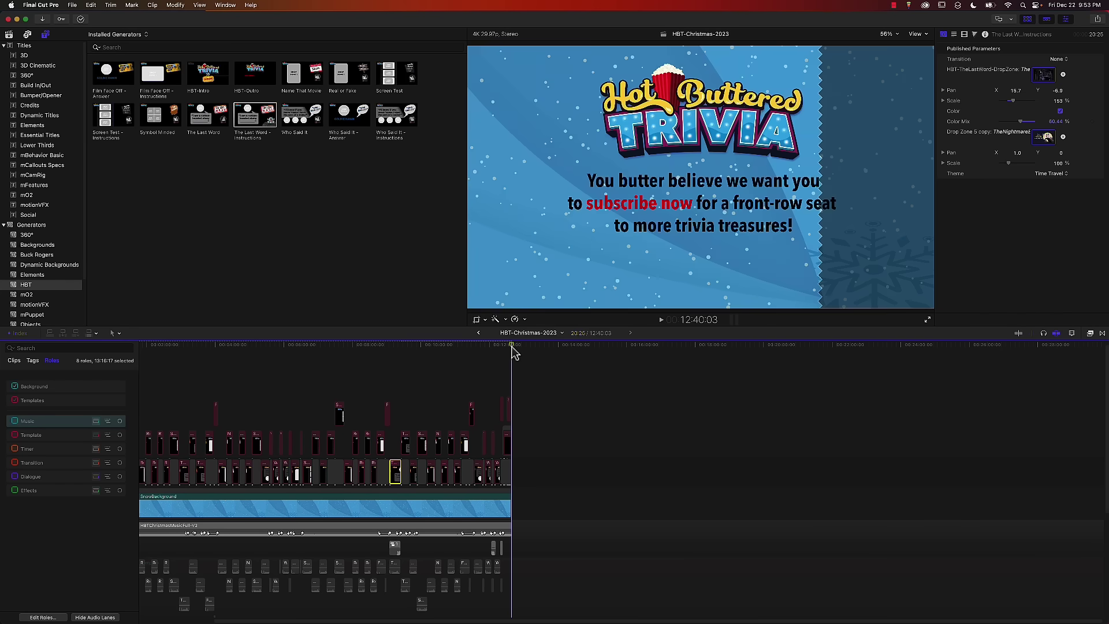
{"action": "key", "text": "super+equal"}
{"action": "key", "text": "super+equal"}
{"action": "key", "text": "super+equal"}
{"action": "left_click_drag", "start_coordinate": [349, 73], "coordinate": [523, 476]}
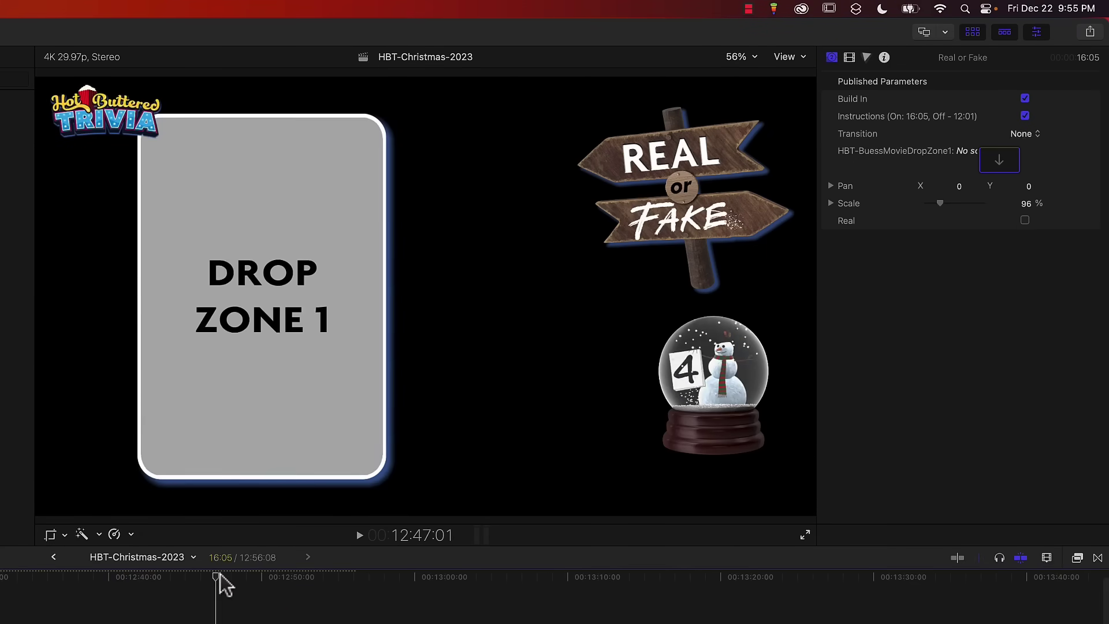
Scrub to the sticker and toggle Real on and off, leaving the FAKE sticker
{"action": "left_click", "coordinate": [247, 575]}
{"action": "left_click_drag", "start_coordinate": [248, 575], "coordinate": [305, 578]}
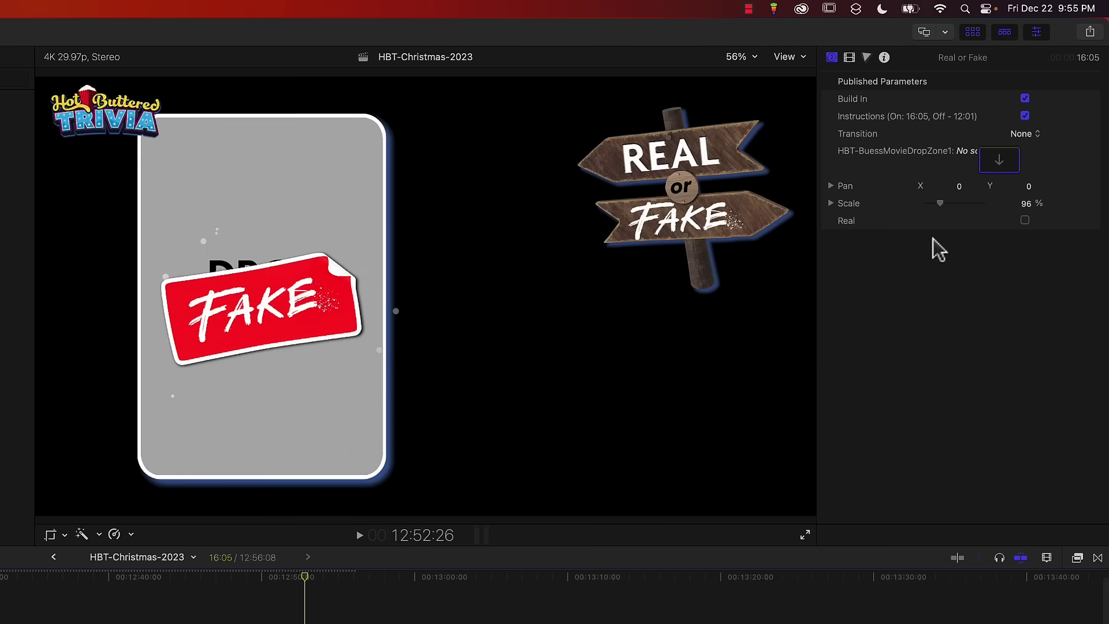
{"action": "left_click", "coordinate": [1025, 220]}
{"action": "left_click", "coordinate": [1024, 220]}
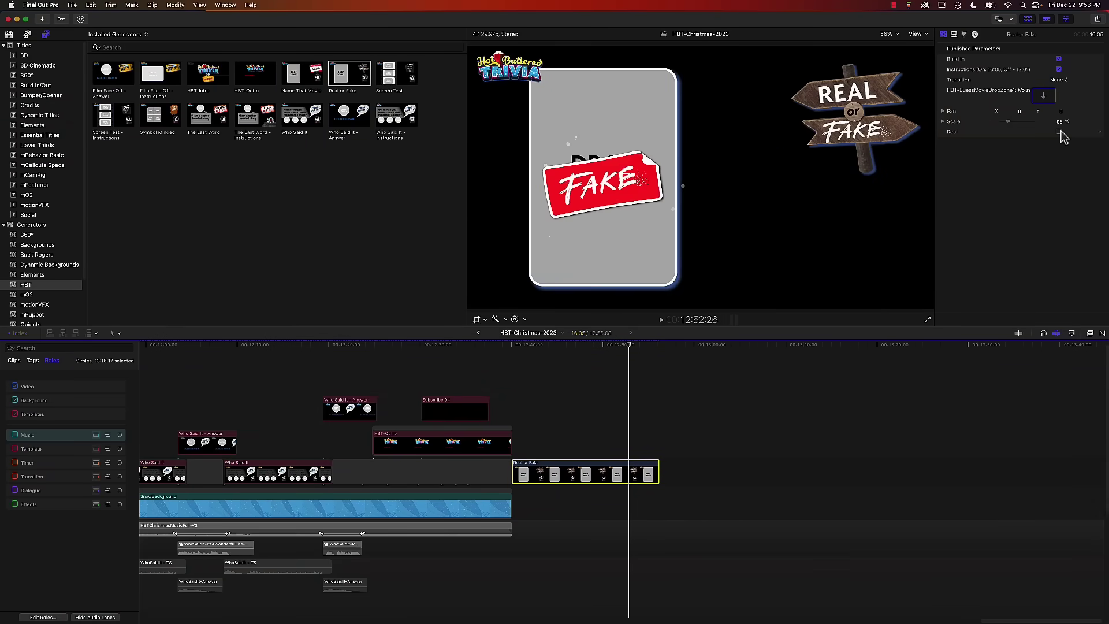
Connect the Symbol Minded generator after Real or Fake and shift it slightly earlier
{"action": "left_click_drag", "start_coordinate": [149, 126], "coordinate": [670, 436]}
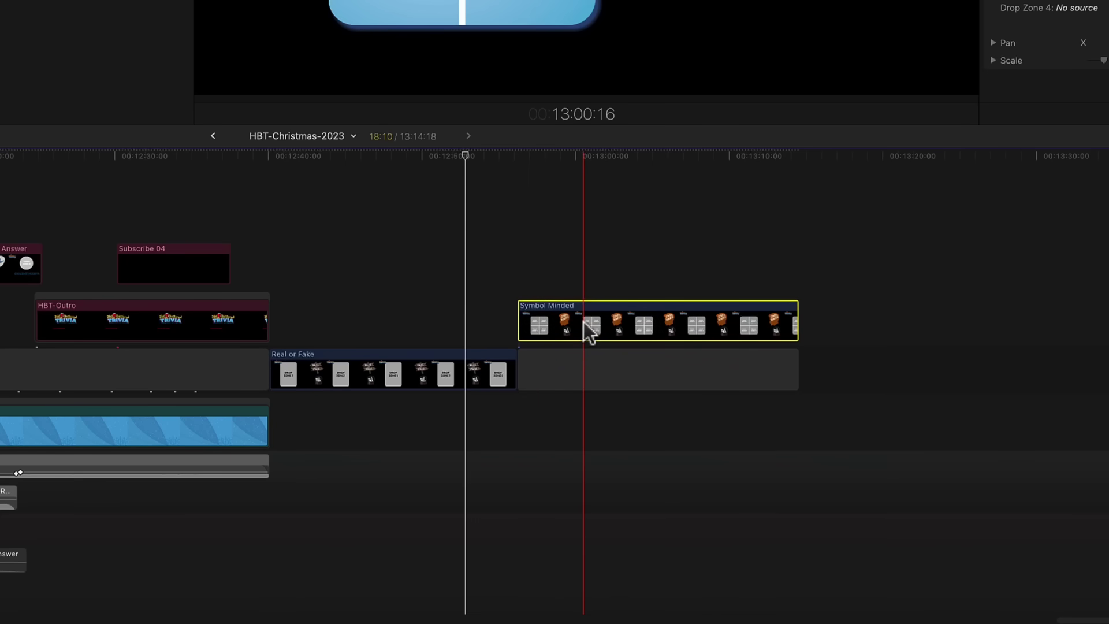
{"action": "key", "text": "super+z"}
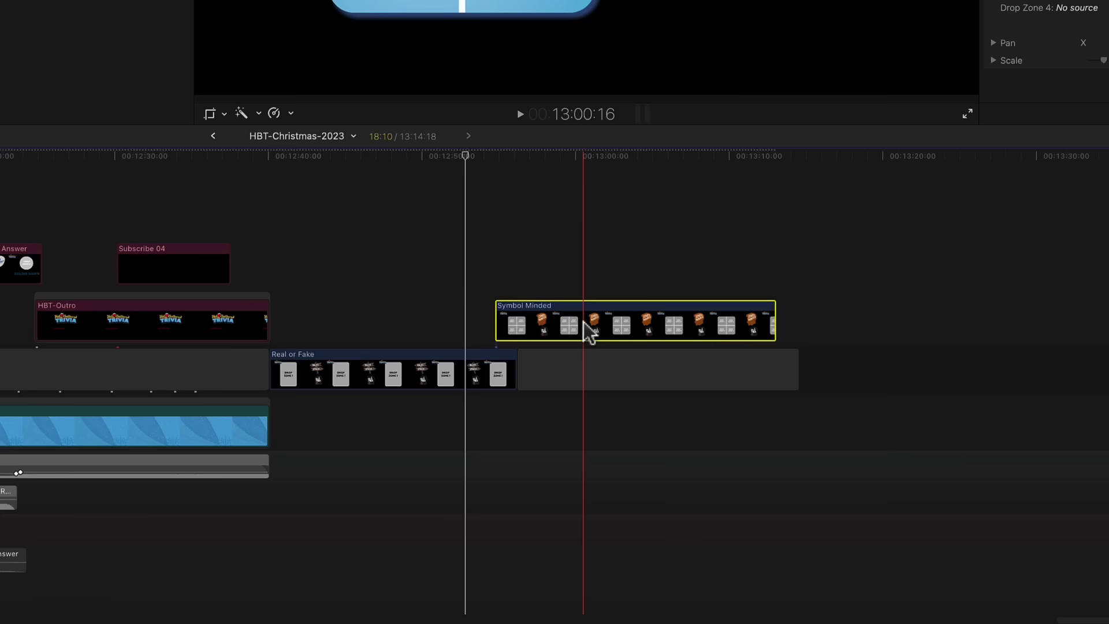
Play Symbol Minded, set its Transition to Both, and preview the animated entrance
{"action": "left_click", "coordinate": [469, 156]}
{"action": "key", "text": "space"}
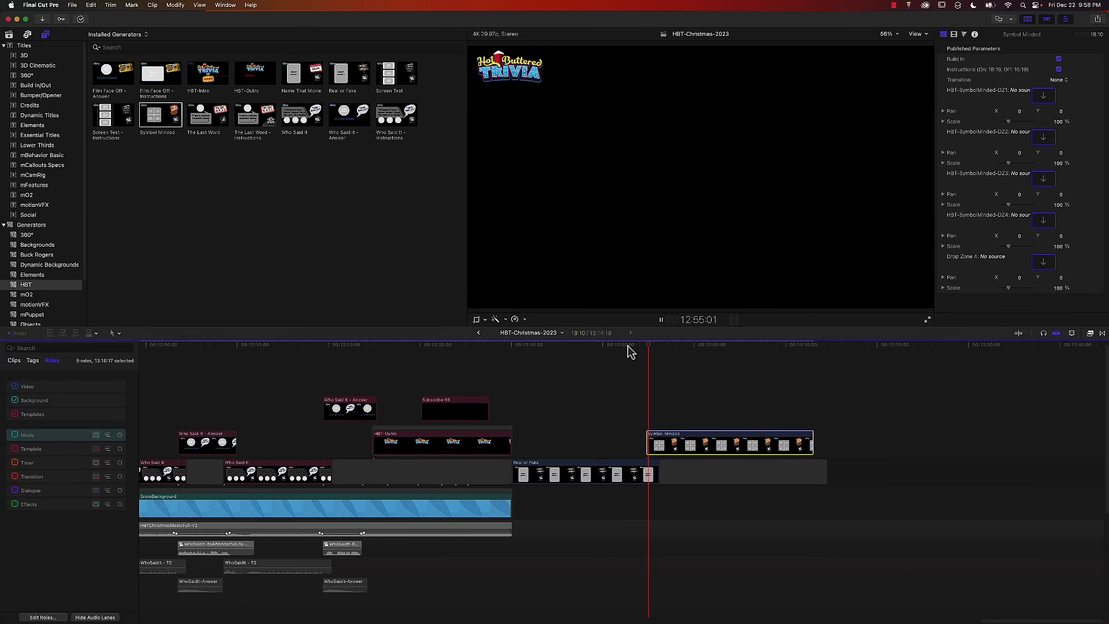
{"action": "key", "text": "space"}
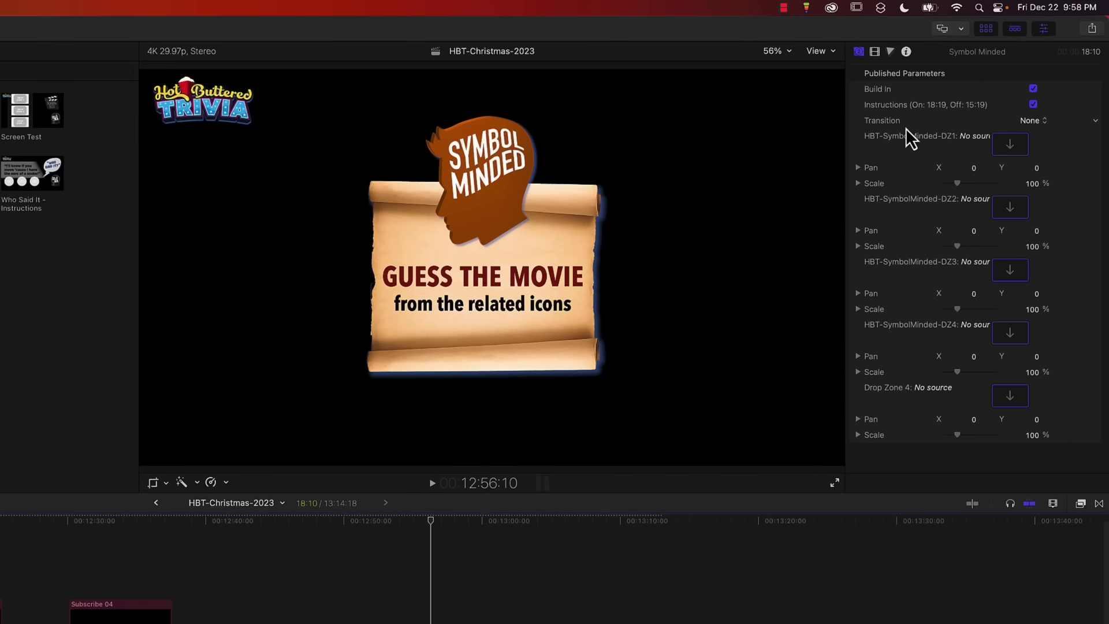
{"action": "left_click", "coordinate": [1035, 122]}
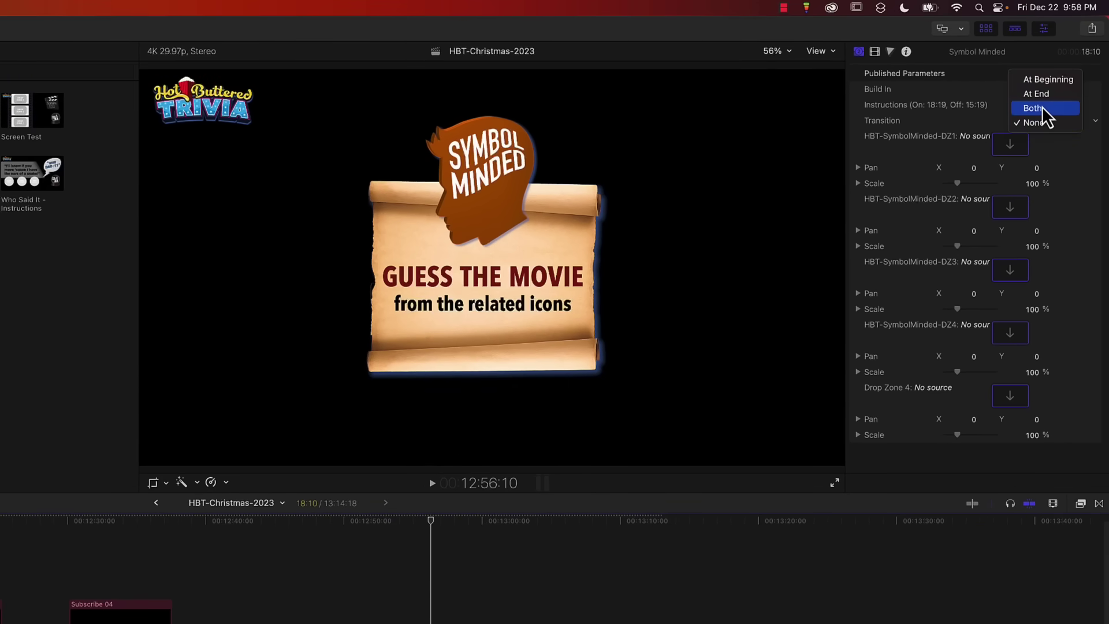
{"action": "left_click", "coordinate": [1042, 108]}
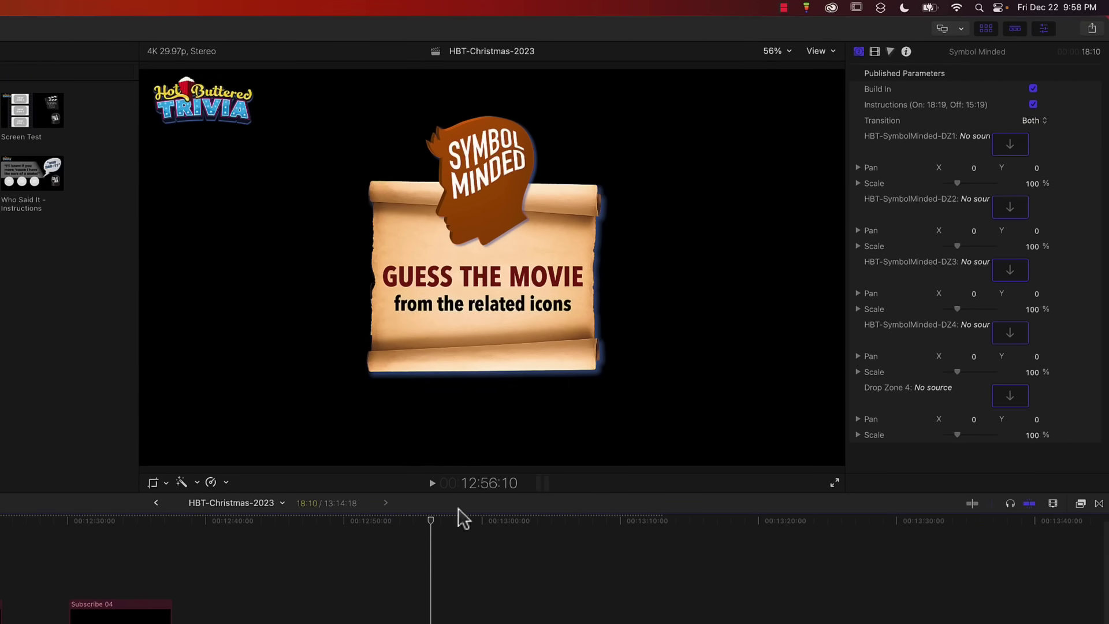
{"action": "key", "text": "space"}
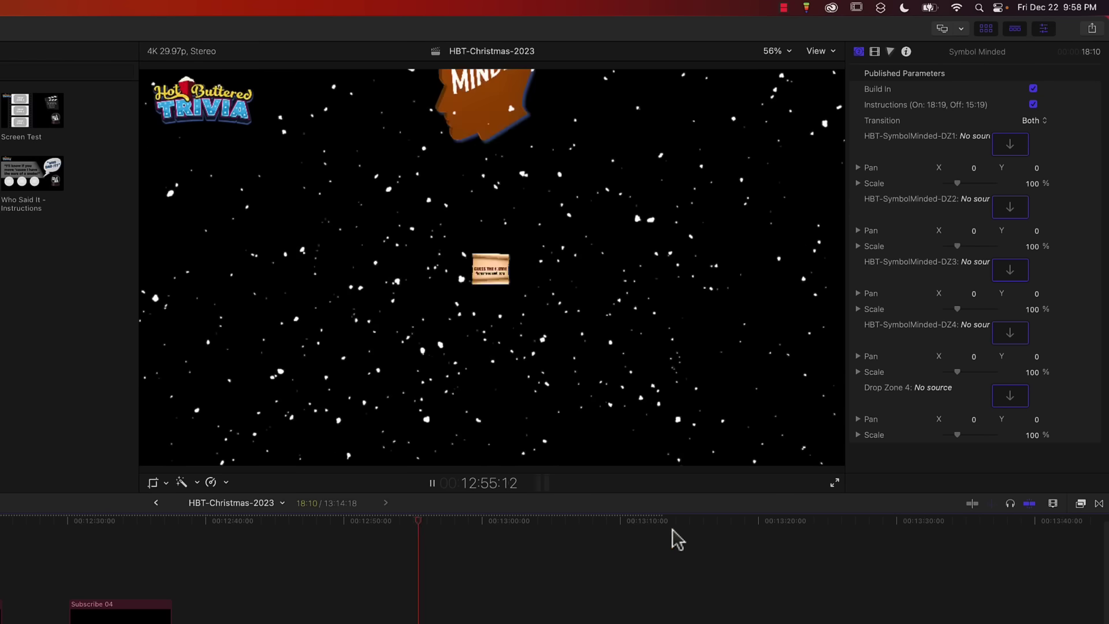
{"action": "left_click", "coordinate": [646, 518]}
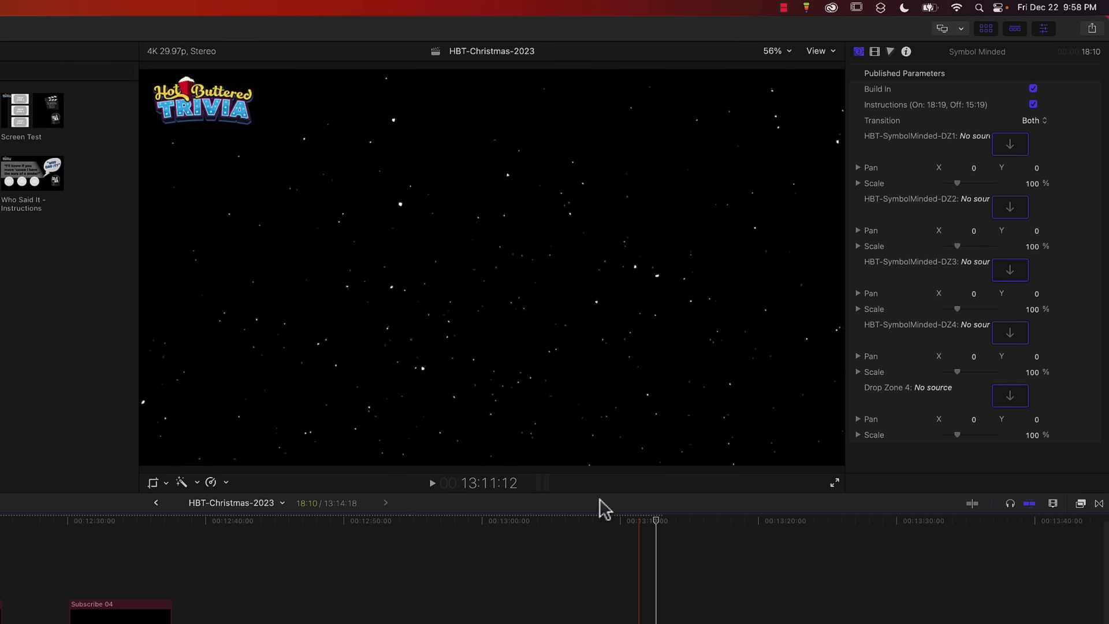
Add the Who Said It generator after Symbol Minded, shift it earlier, and play it
{"action": "left_click_drag", "start_coordinate": [32, 173], "coordinate": [658, 493]}
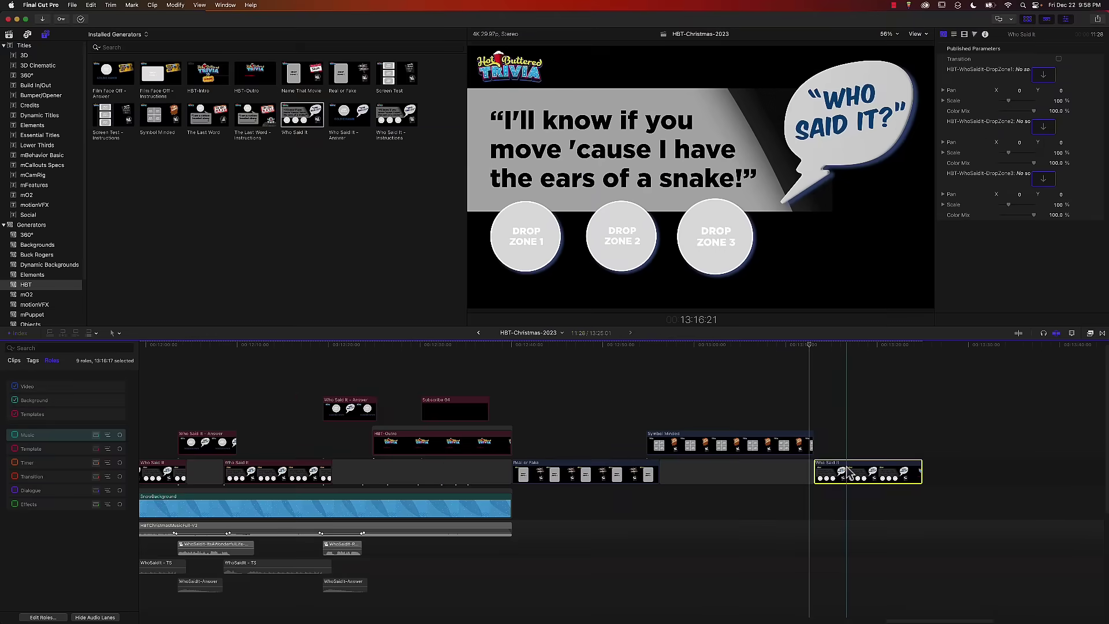
{"action": "left_click_drag", "start_coordinate": [849, 473], "coordinate": [835, 472]}
{"action": "left_click", "coordinate": [799, 345]}
{"action": "key", "text": "space"}
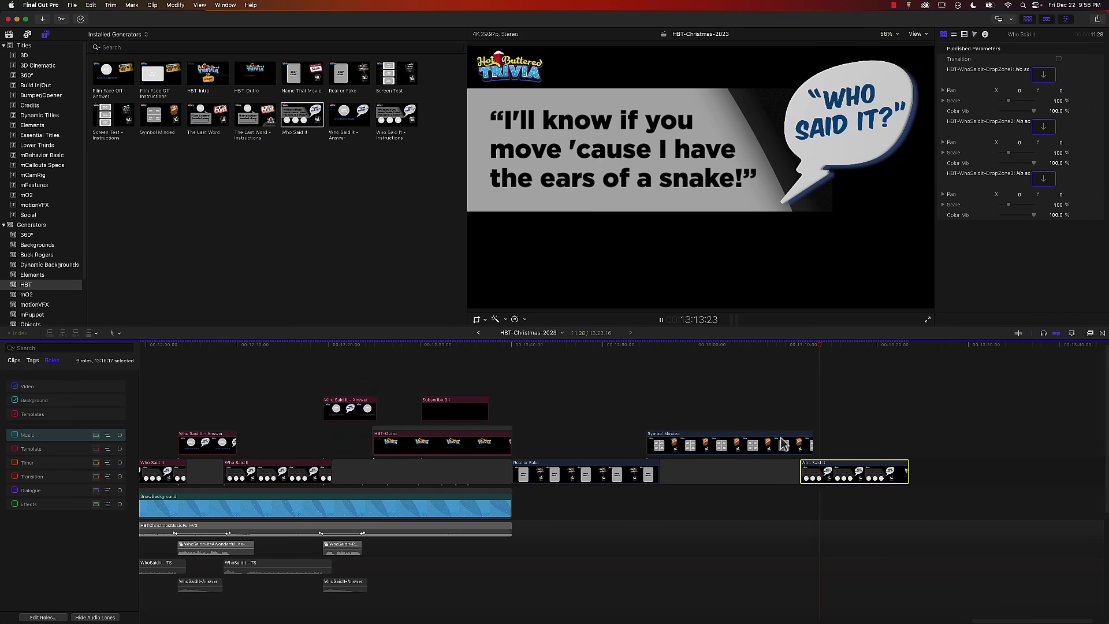
{"action": "left_click", "coordinate": [742, 357]}
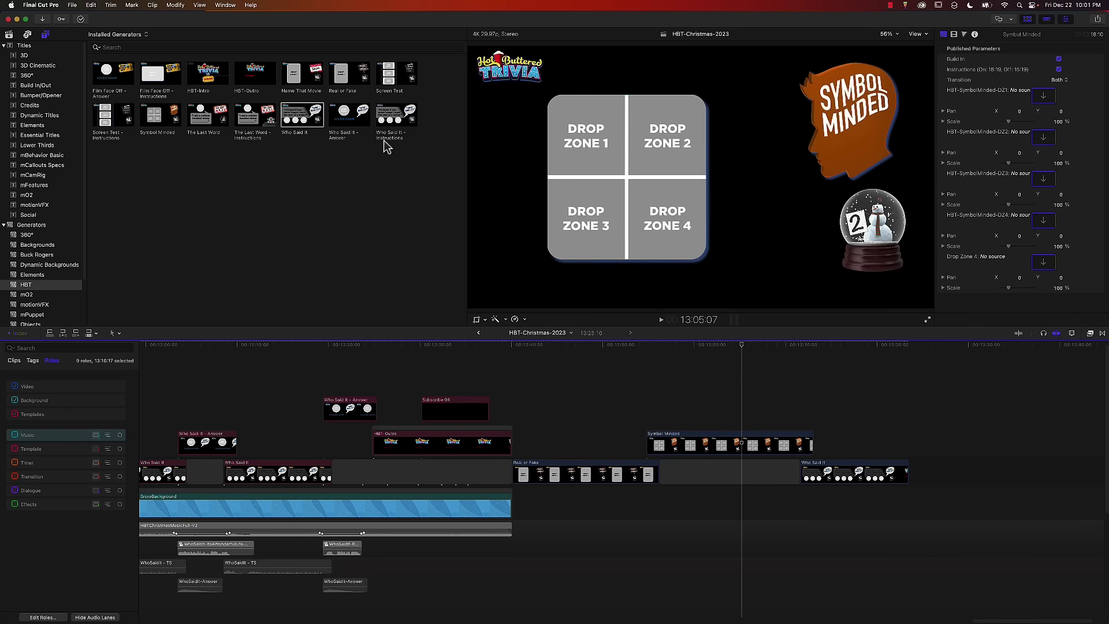
Add The Last Word - Instructions at the timeline end and play its countdown timer
{"action": "left_click_drag", "start_coordinate": [255, 118], "coordinate": [976, 462]}
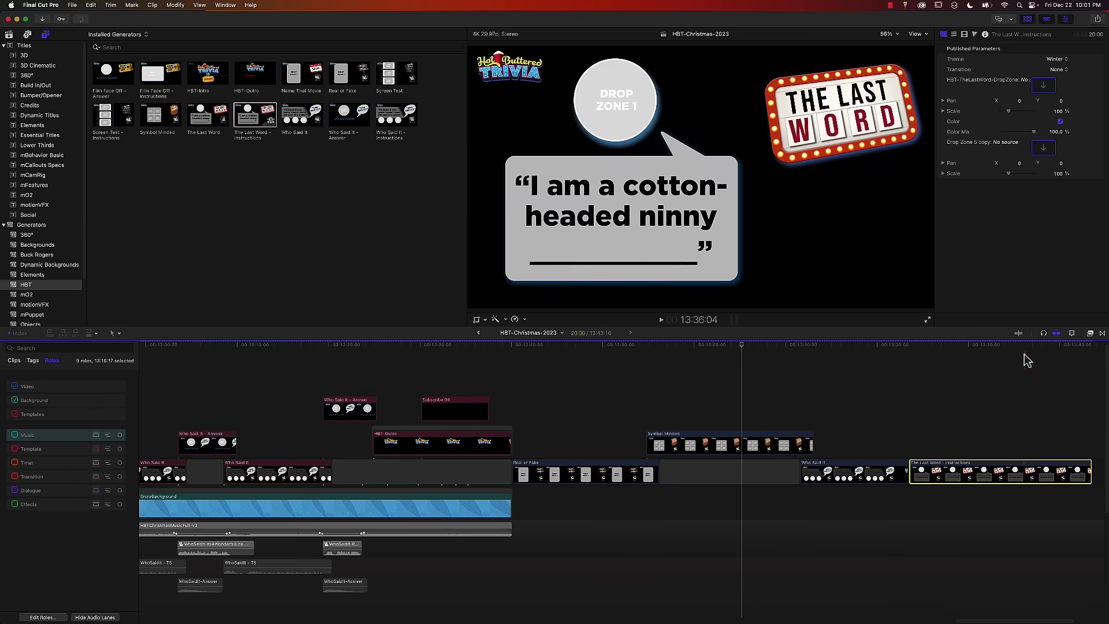
{"action": "key", "text": "space"}
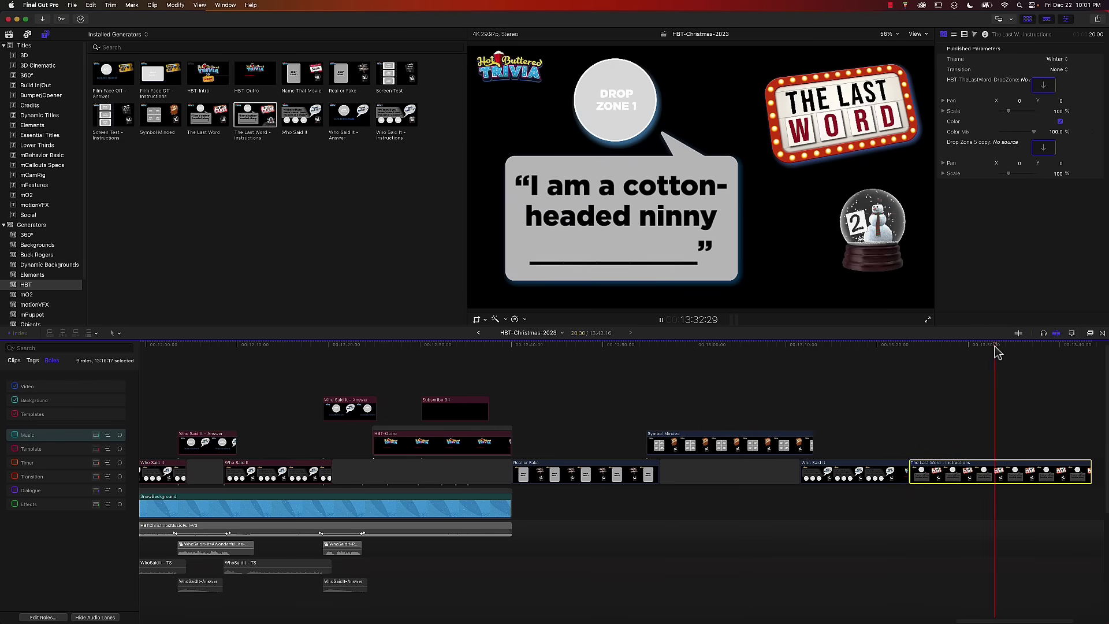
{"action": "key", "text": "space"}
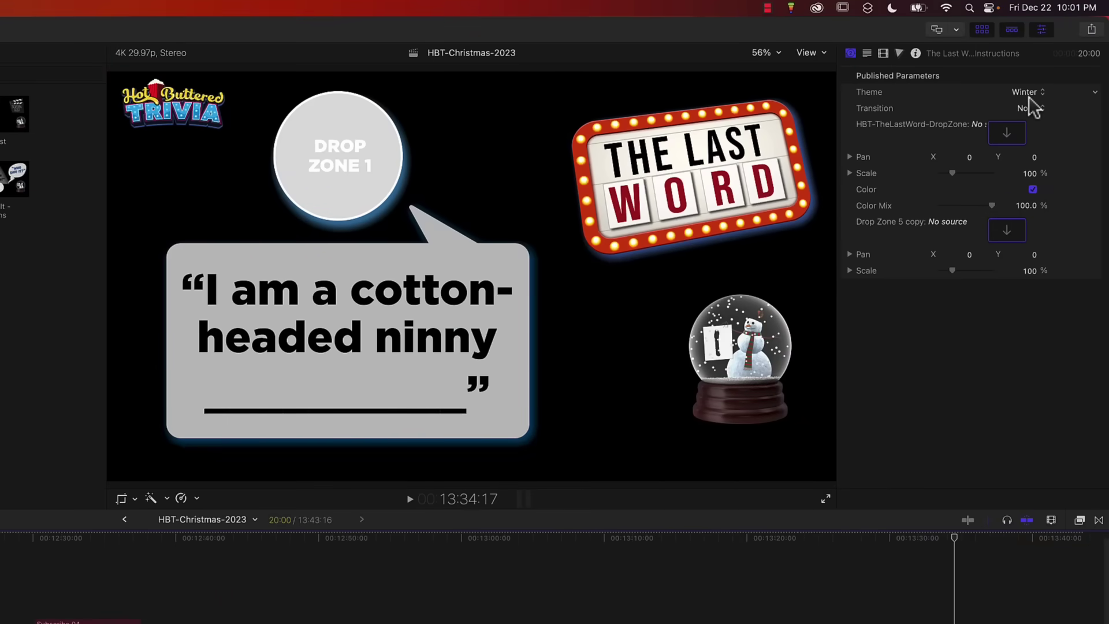
Switch its Theme to Time Travel and preview the new timer
{"action": "left_click", "coordinate": [1027, 93]}
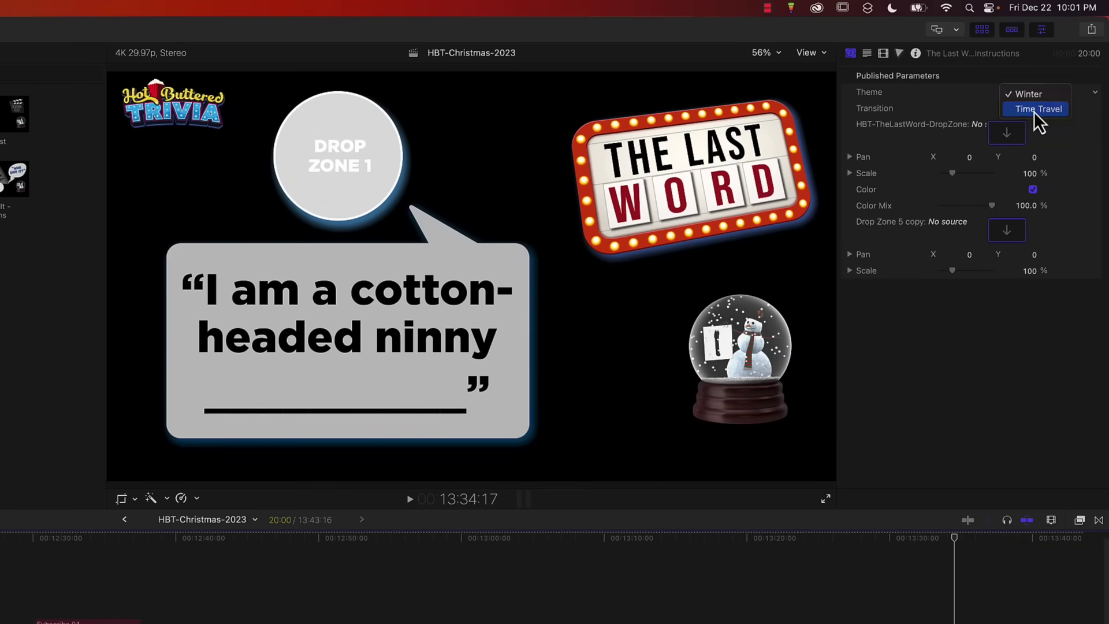
{"action": "left_click", "coordinate": [1033, 112]}
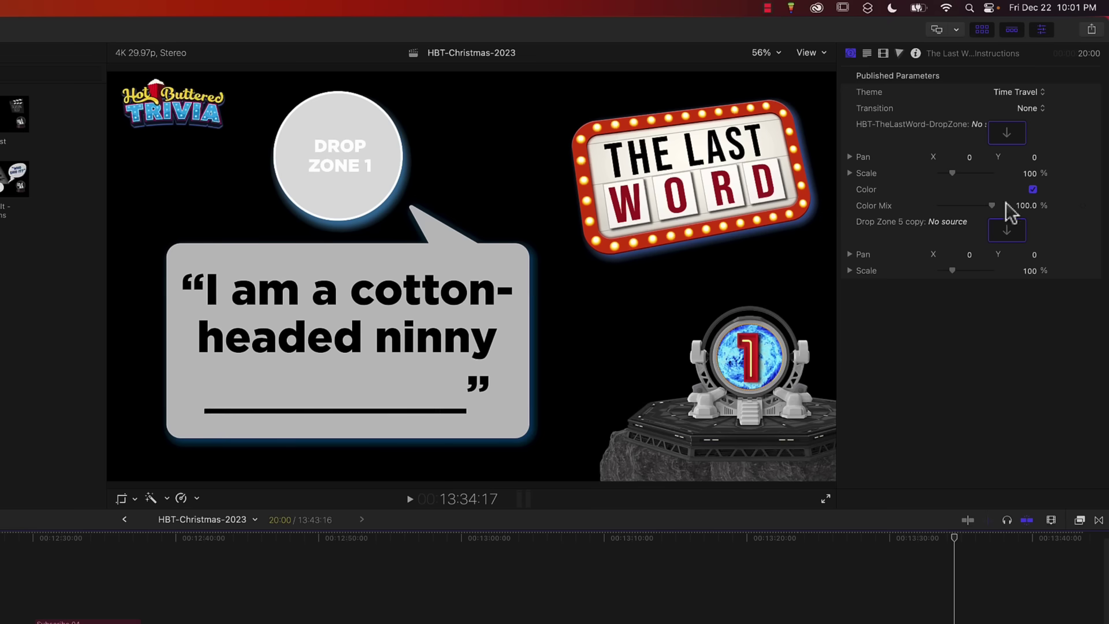
{"action": "key", "text": "space"}
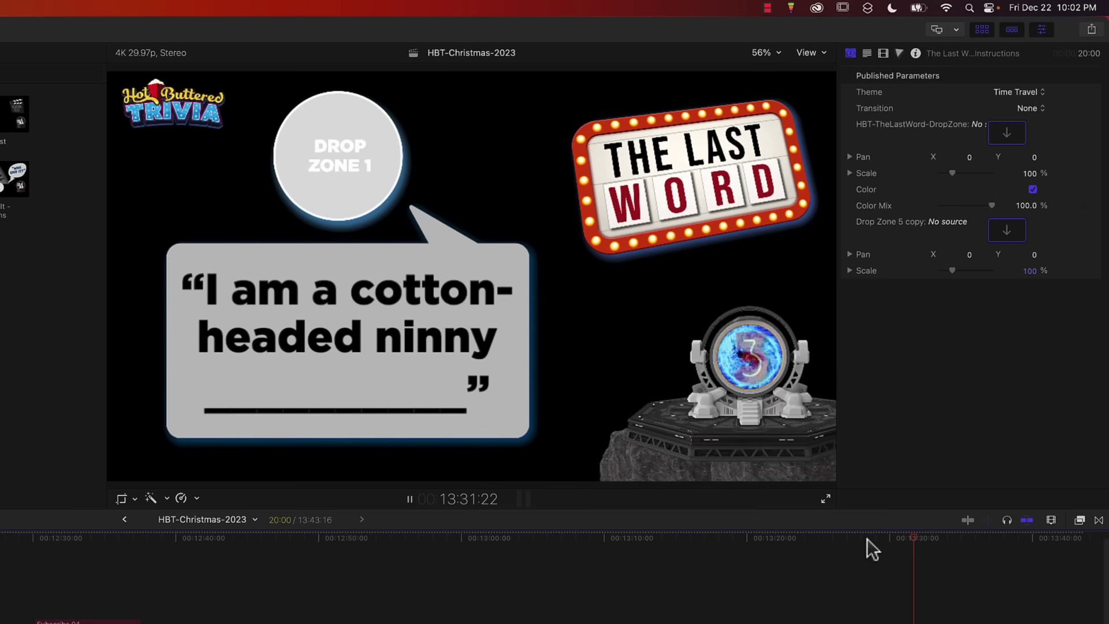
{"action": "key", "text": "space"}
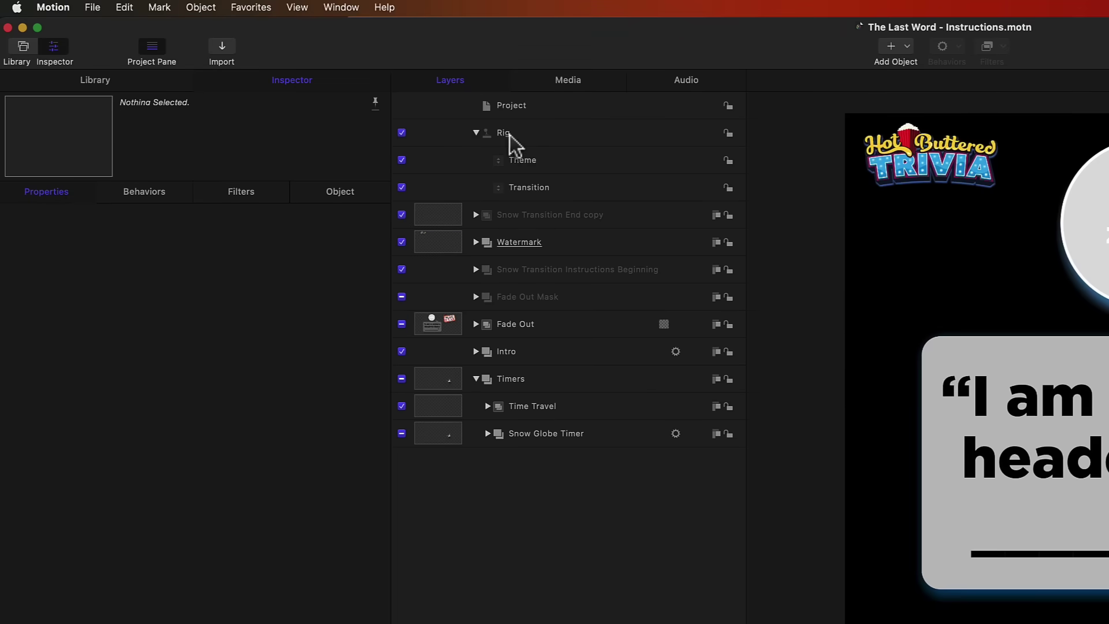
Select the Rig layer and change its Theme pop-up from Winter to Time Travel
{"action": "left_click", "coordinate": [552, 135]}
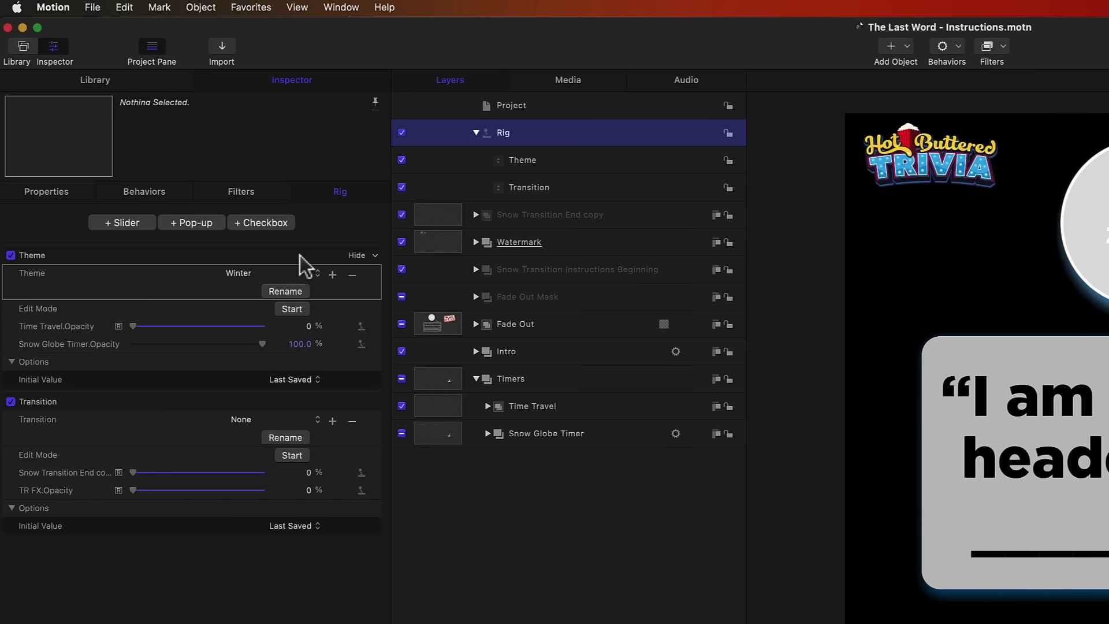
{"action": "left_click", "coordinate": [249, 282]}
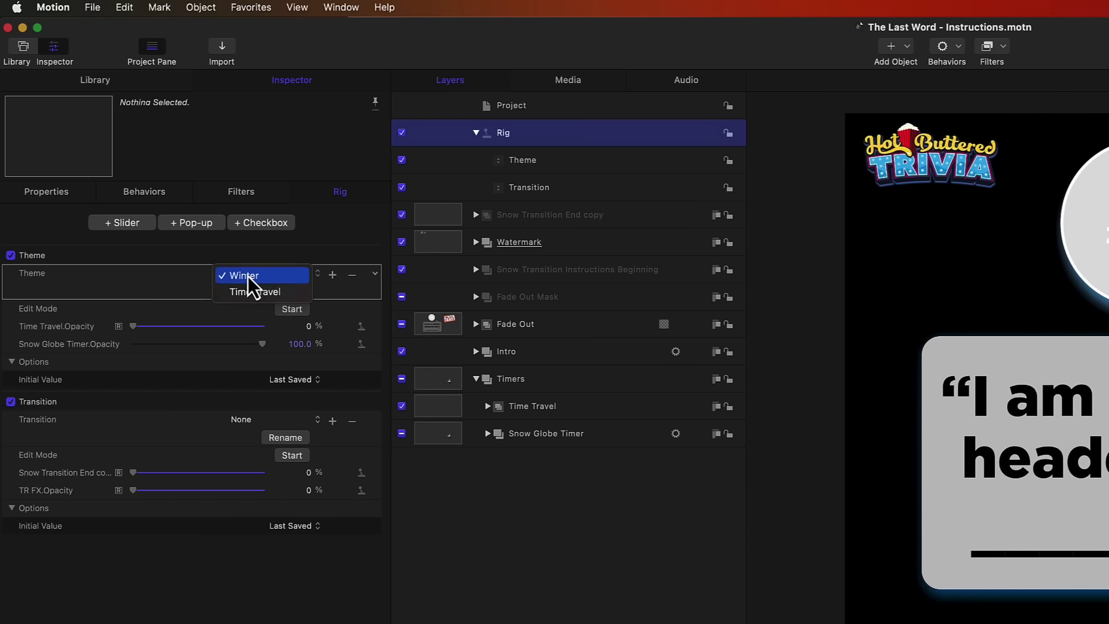
{"action": "left_click", "coordinate": [199, 285]}
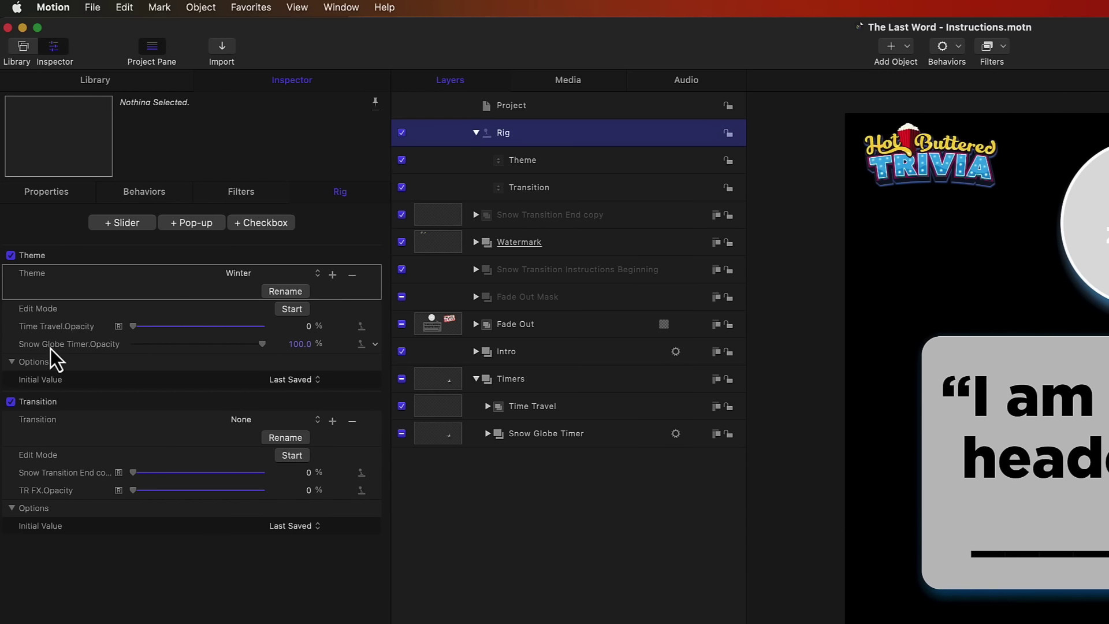
{"action": "left_click", "coordinate": [241, 276]}
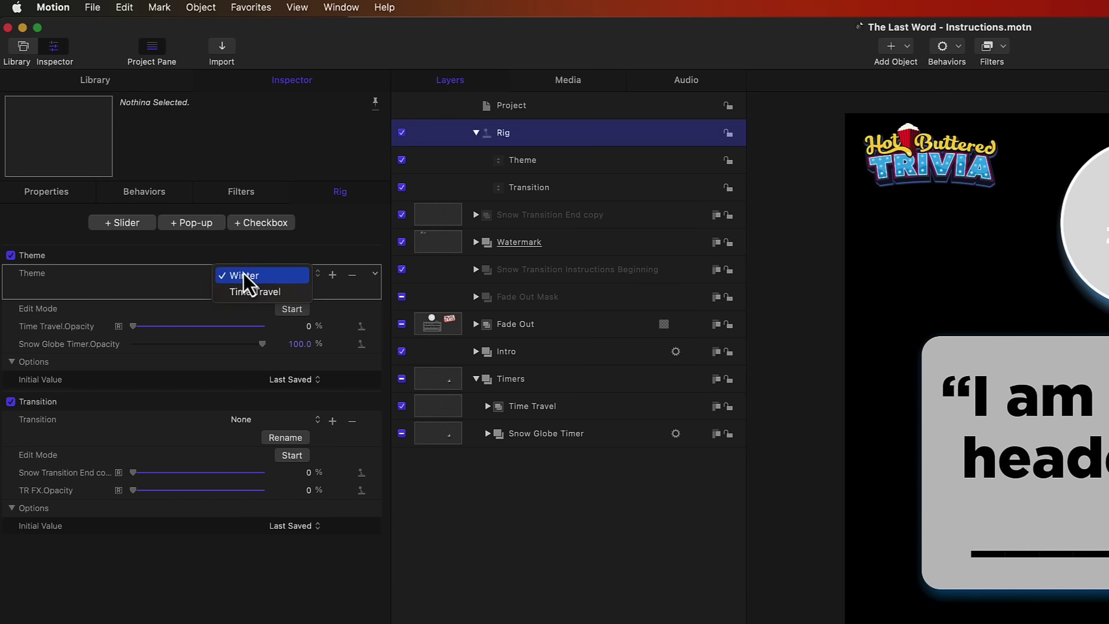
{"action": "left_click", "coordinate": [249, 294]}
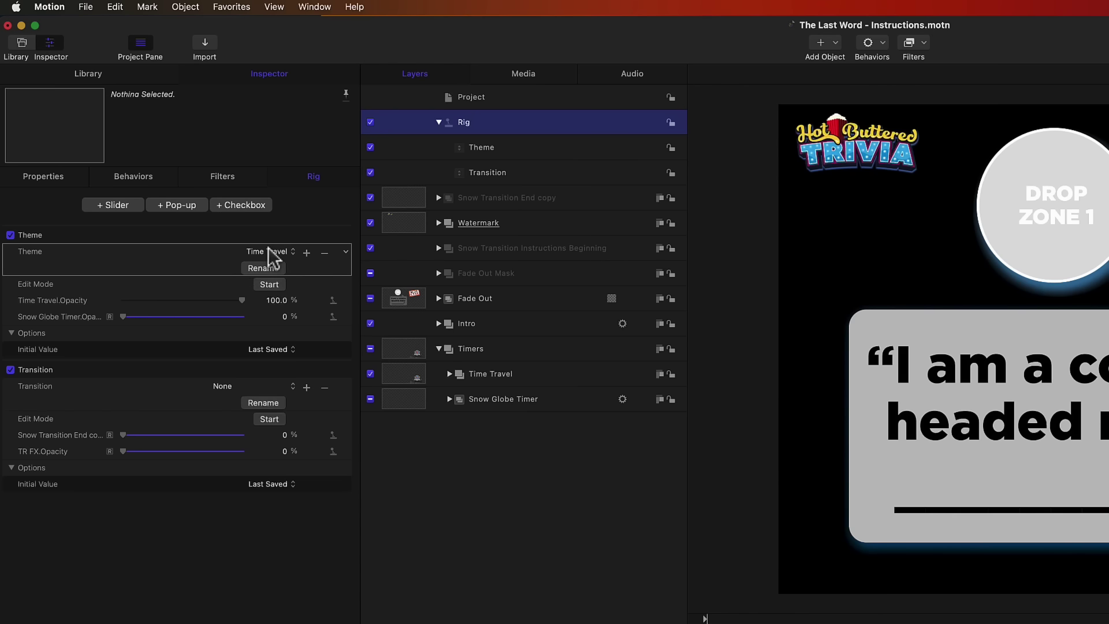
Add the Watermark layer's Opacity to the Rig's Theme widget via Add To Rig
{"action": "left_click", "coordinate": [534, 223]}
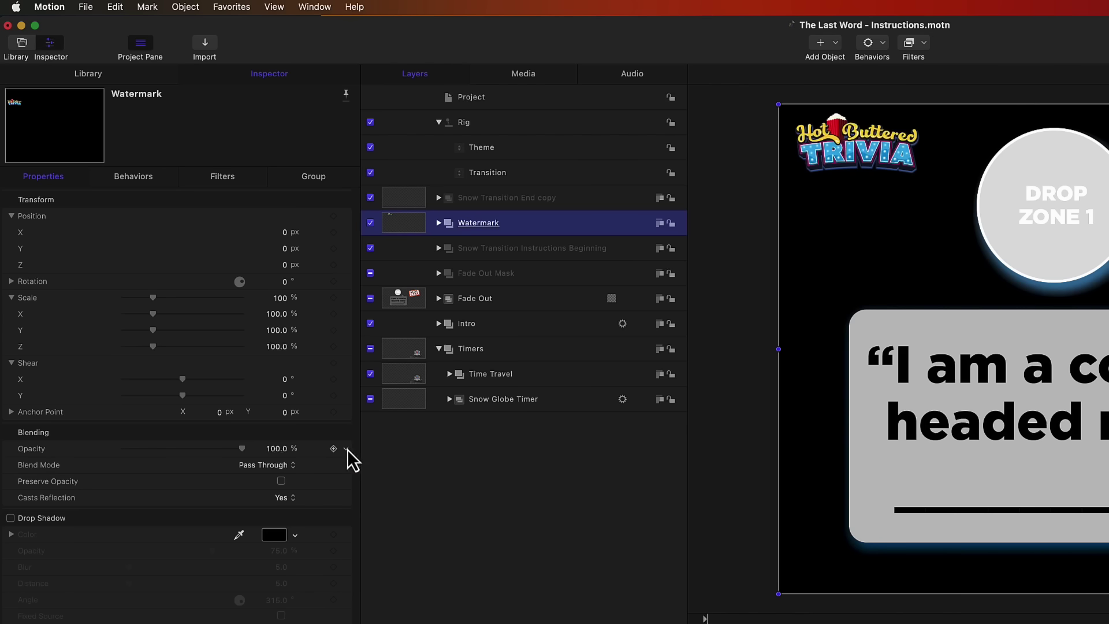
{"action": "left_click", "coordinate": [347, 450]}
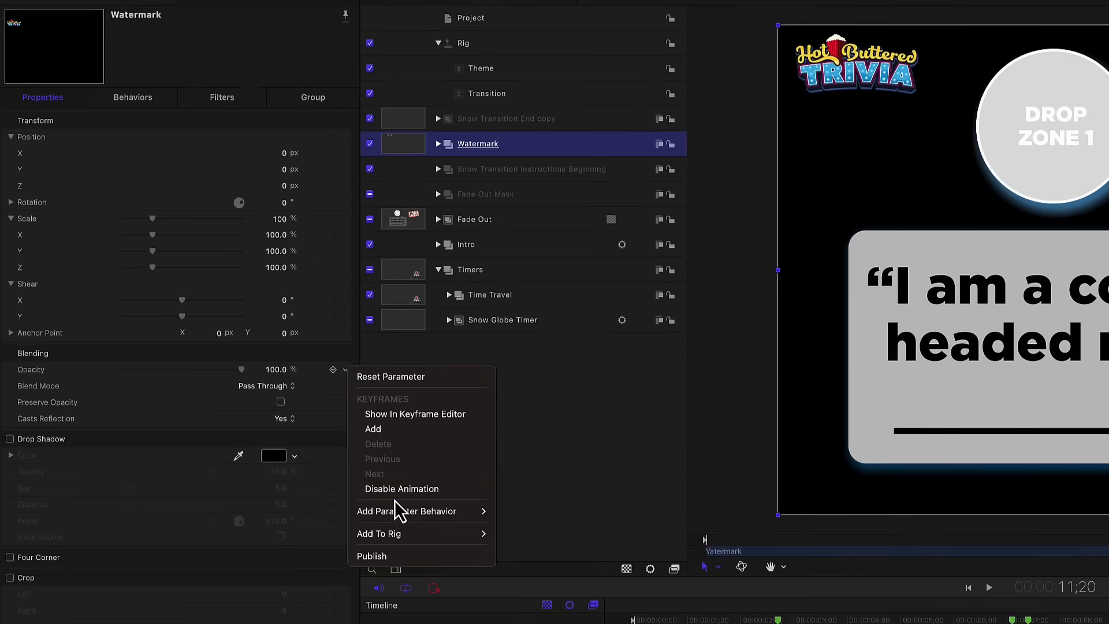
{"action": "mouse_move", "coordinate": [393, 524]}
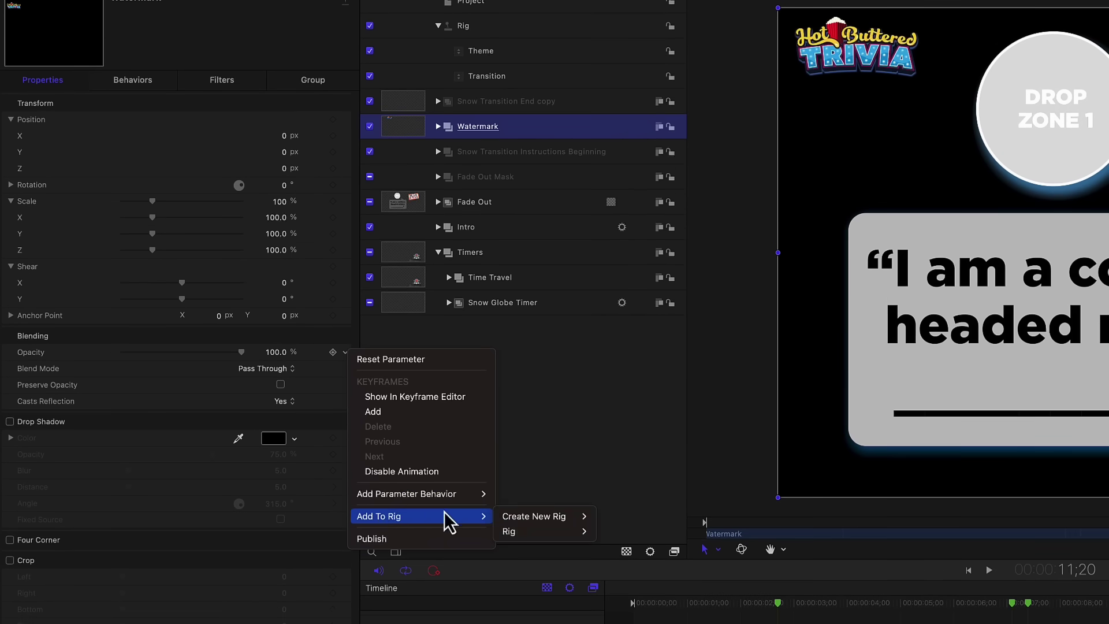
{"action": "mouse_move", "coordinate": [523, 520]}
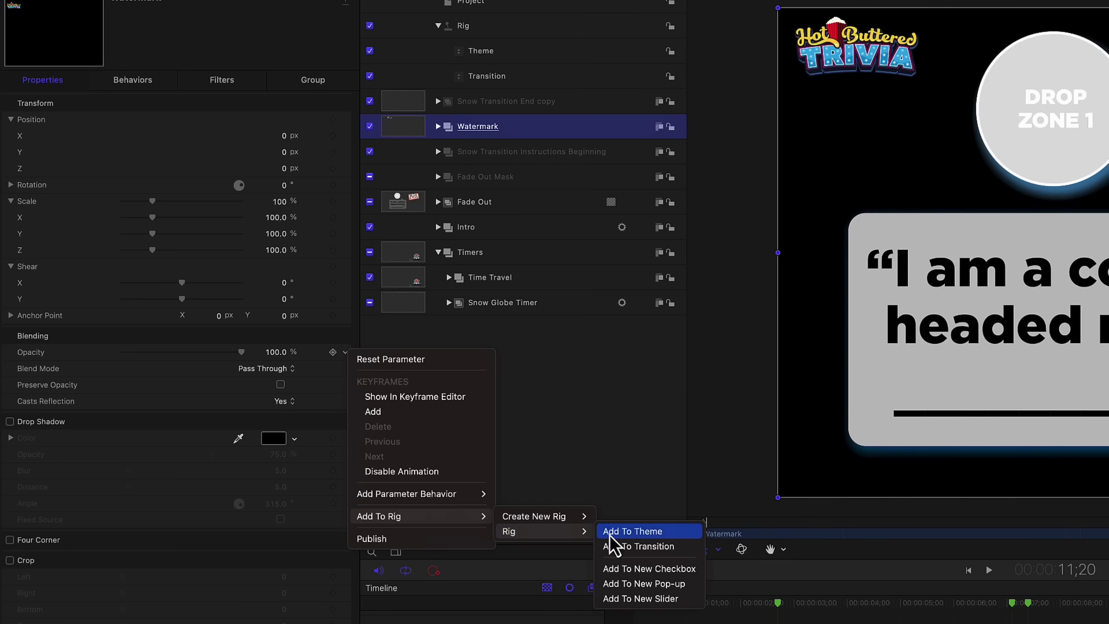
{"action": "left_click", "coordinate": [660, 532]}
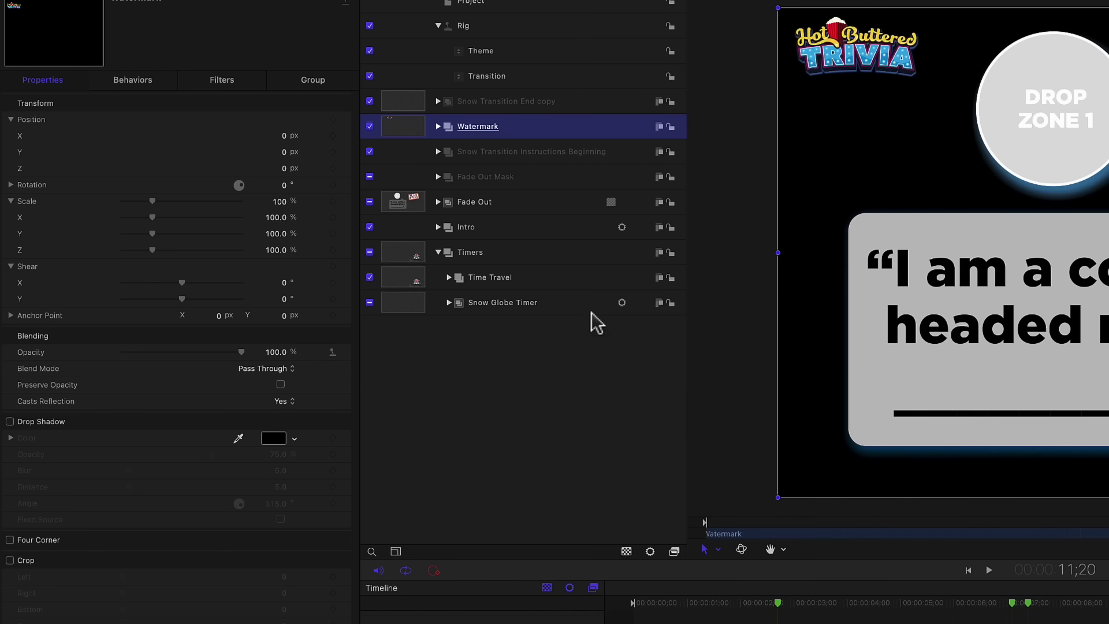
Select the Theme widget, choose Winter, and set Watermark.Opacity to 0%
{"action": "left_click", "coordinate": [479, 53]}
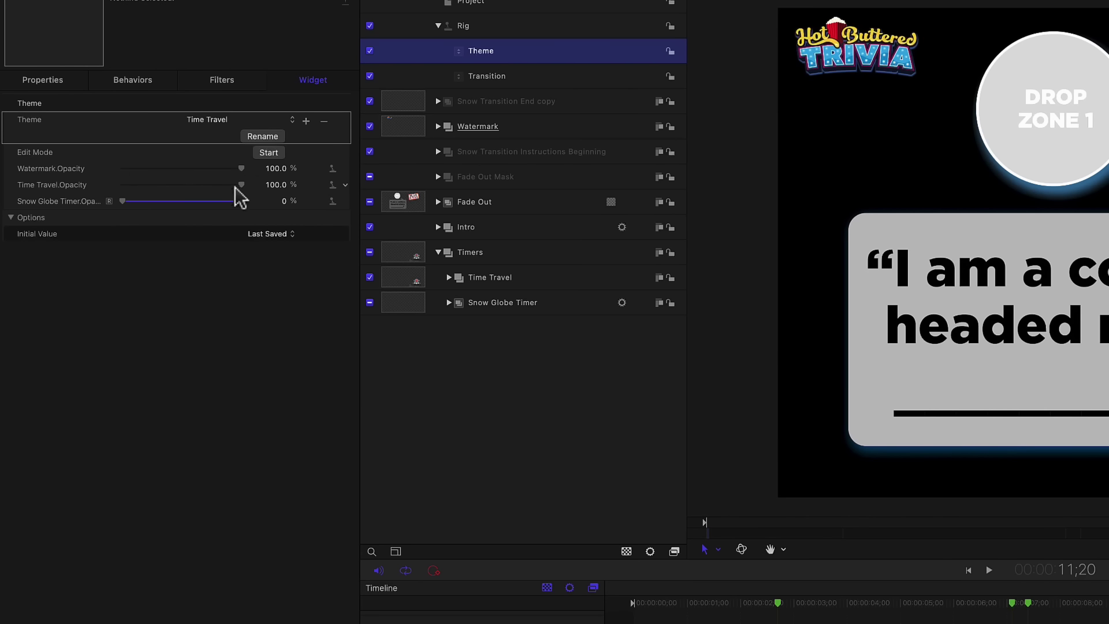
{"action": "left_click", "coordinate": [215, 121]}
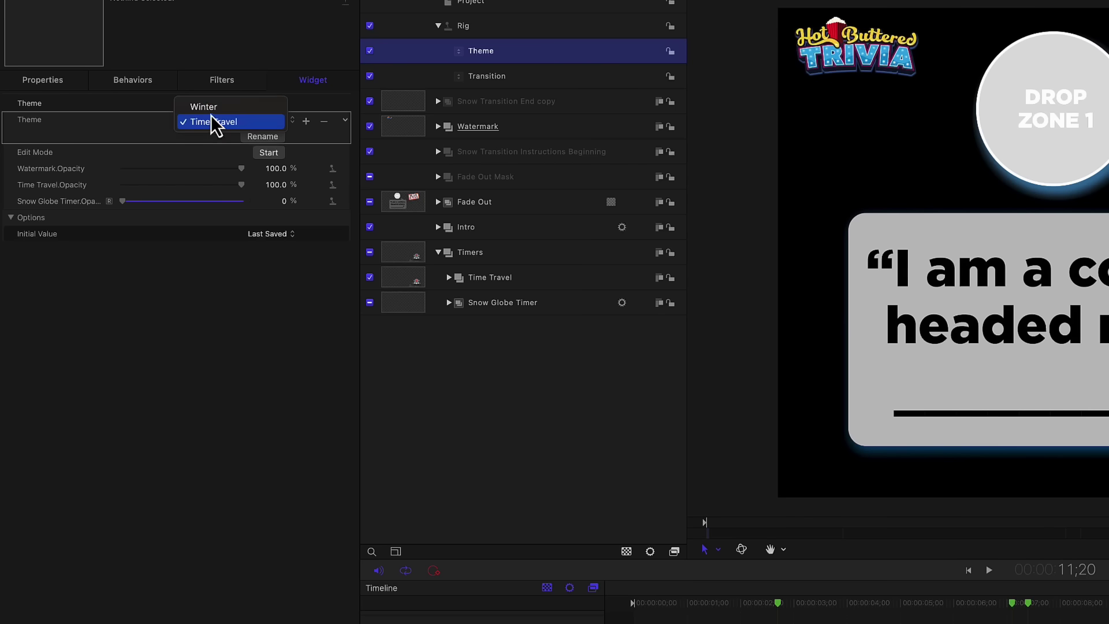
{"action": "left_click", "coordinate": [211, 111]}
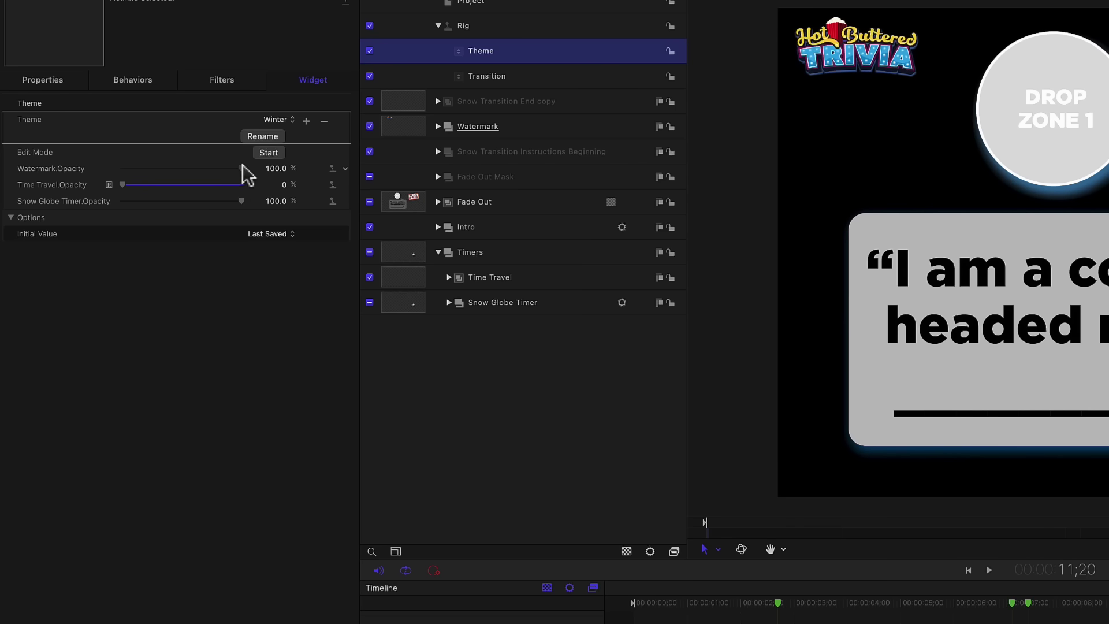
{"action": "left_click_drag", "start_coordinate": [241, 168], "coordinate": [85, 160]}
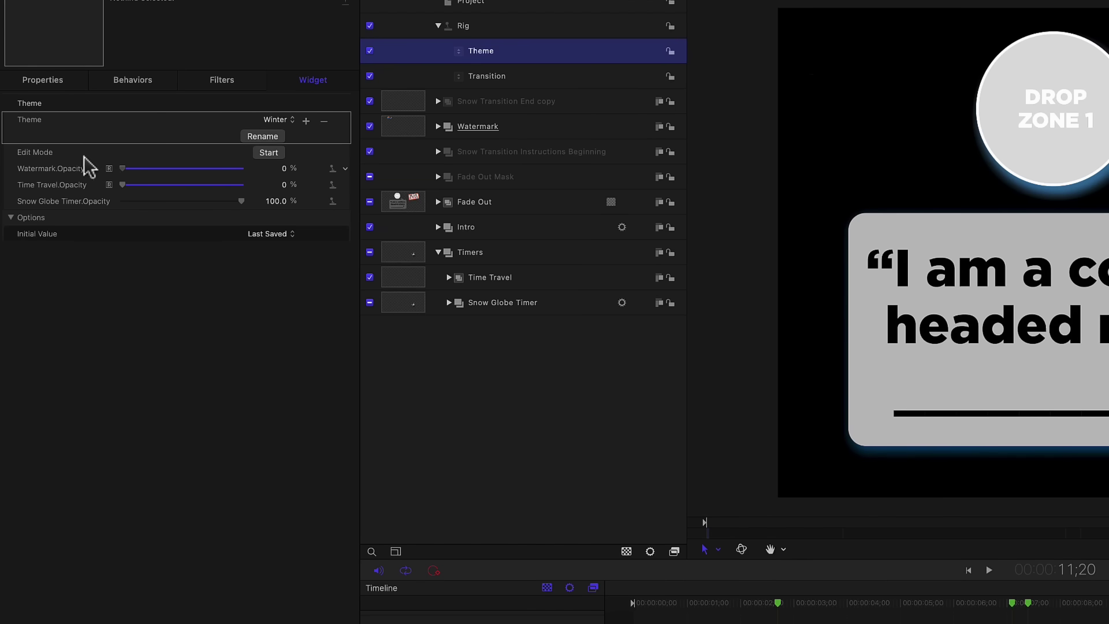
Toggle Theme to Time Travel and back to Winter to confirm the watermark hides
{"action": "left_click", "coordinate": [283, 121]}
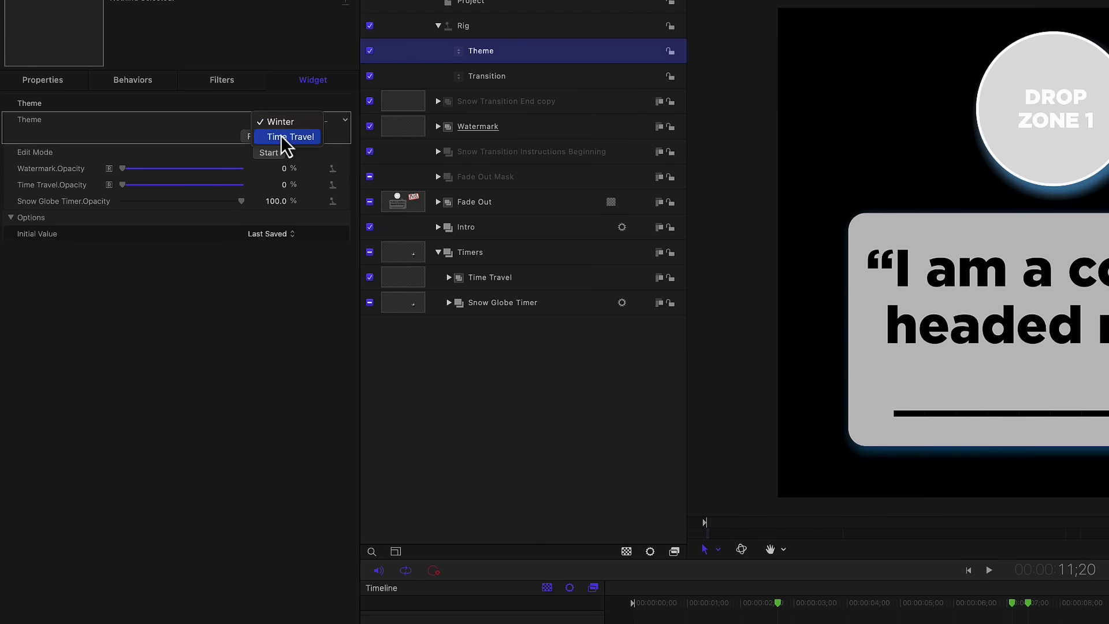
{"action": "left_click", "coordinate": [283, 136]}
{"action": "left_click", "coordinate": [275, 121]}
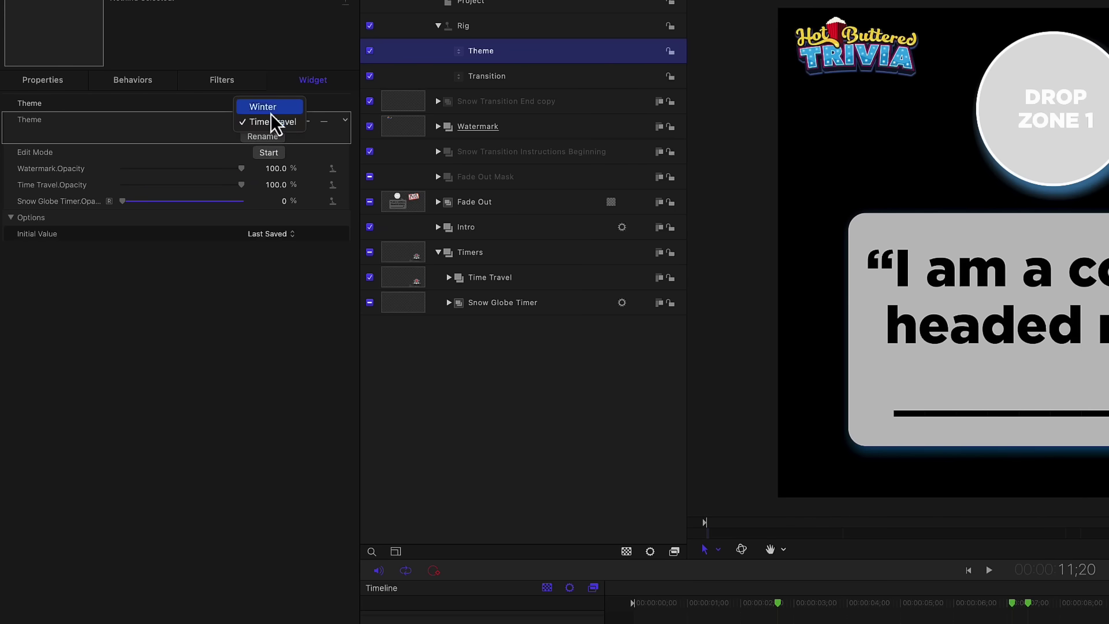
{"action": "left_click", "coordinate": [268, 109]}
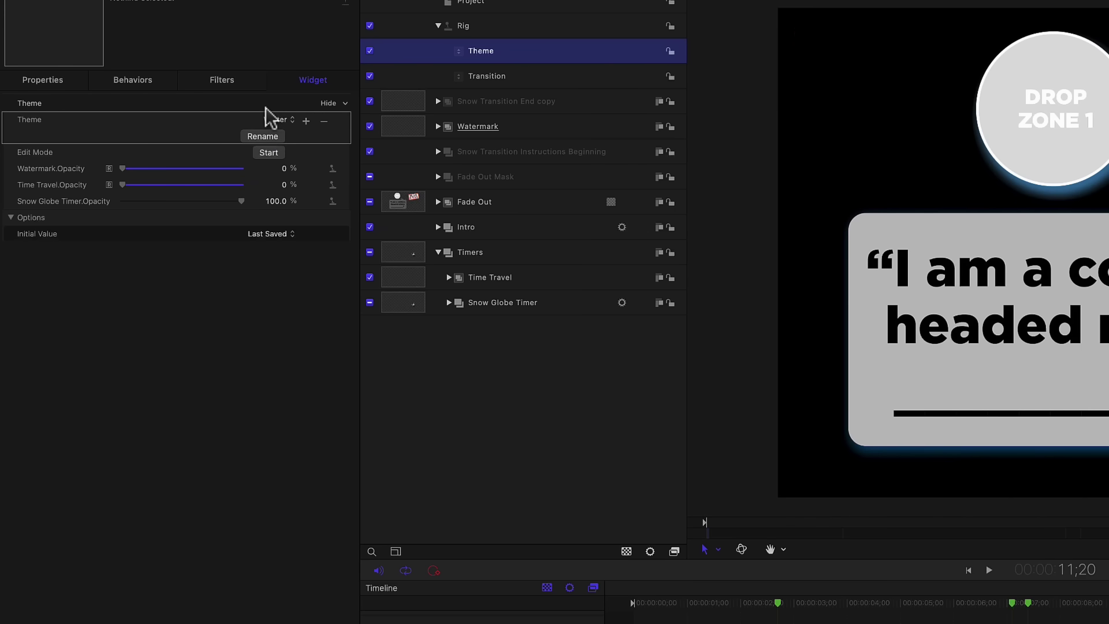